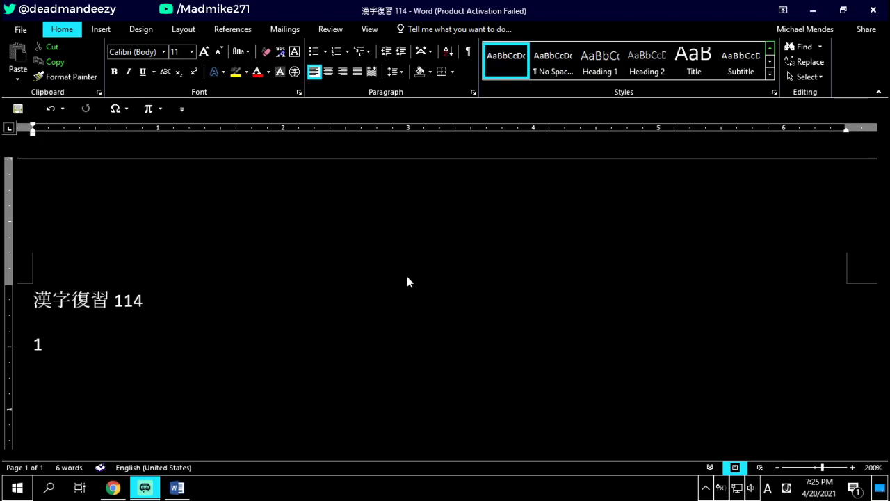
- Below the number 1, enter the kanji 針 followed by a dash and its hiragana reading はり
{"action": "left_click", "coordinate": [192, 379]}
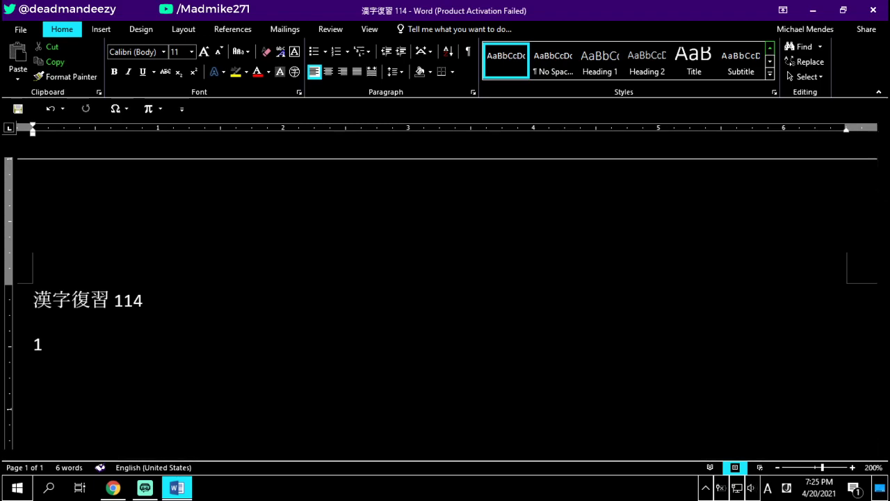
{"action": "key", "text": "alt+grave"}
{"action": "type", "text": "hari"}
{"action": "key", "text": "space"}
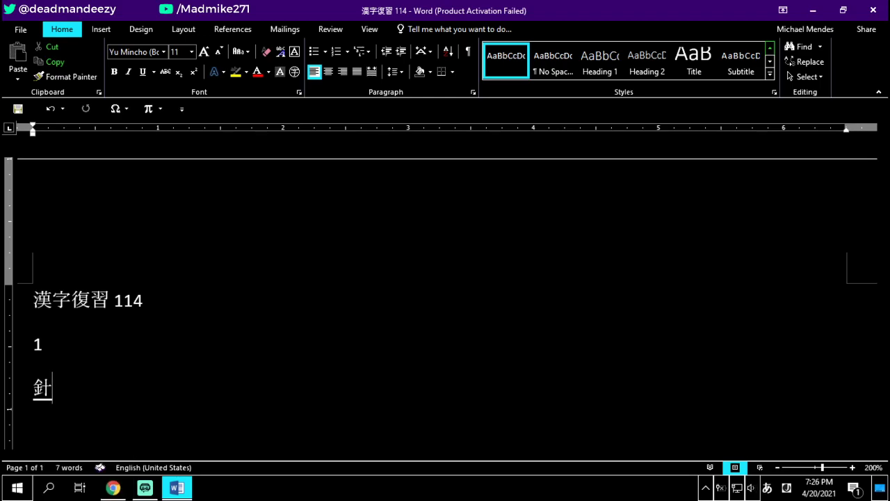
{"action": "key", "text": "Return"}
{"action": "key", "text": "alt+grave"}
{"action": "type", "text": "-"}
{"action": "key", "text": "alt+grave"}
{"action": "type", "text": "hari"}
{"action": "key", "text": "Return"}
- Add a dash and the katakana reading シン to the 針 entry
{"action": "key", "text": "alt+grave"}
{"action": "type", "text": "-"}
{"action": "key", "text": "alt+grave"}
{"action": "type", "text": "shui"}
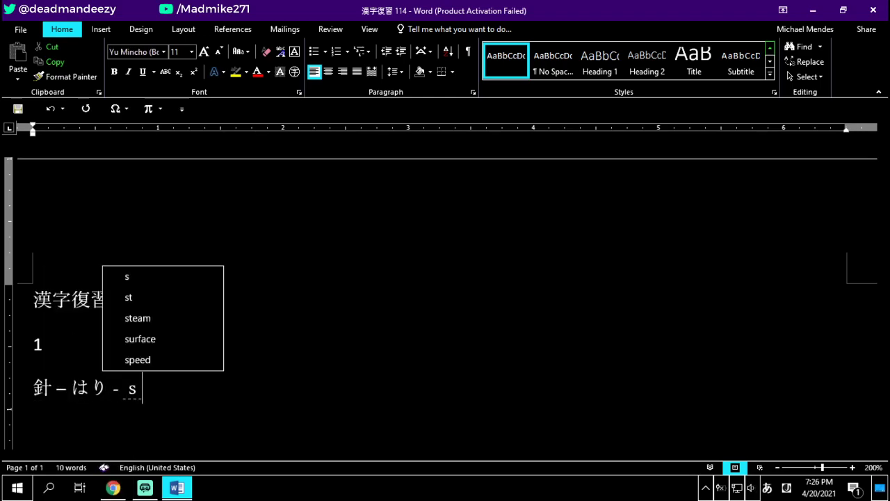
{"action": "key", "text": "BackSpace"}
{"action": "key", "text": "BackSpace"}
{"action": "type", "text": "i"}
{"action": "key", "text": "BackSpace"}
{"action": "type", "text": "nn"}
{"action": "key", "text": "F7"}
{"action": "key", "text": "Return"}
- Add the English meanings "needle, pin, staple, stinger" after a dash in the 針 entry
{"action": "key", "text": "alt+grave"}
{"action": "type", "text": "- needle, pin, "}
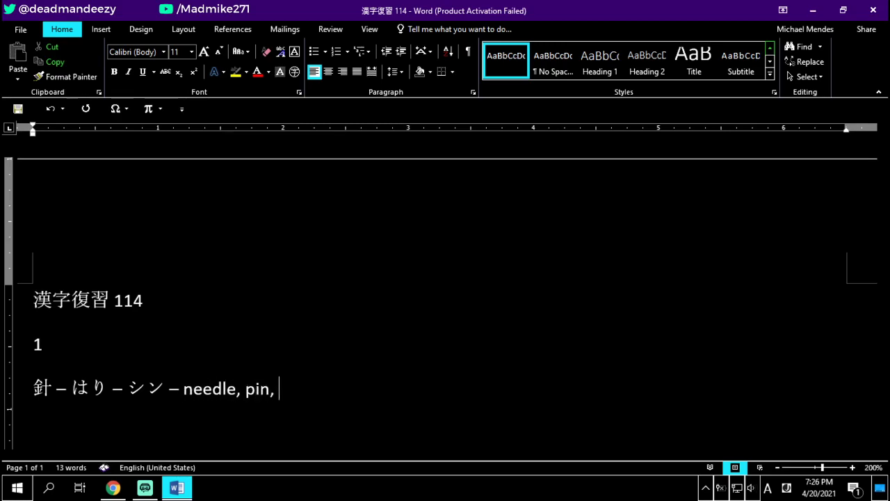
{"action": "type", "text": "staple, stinger"}
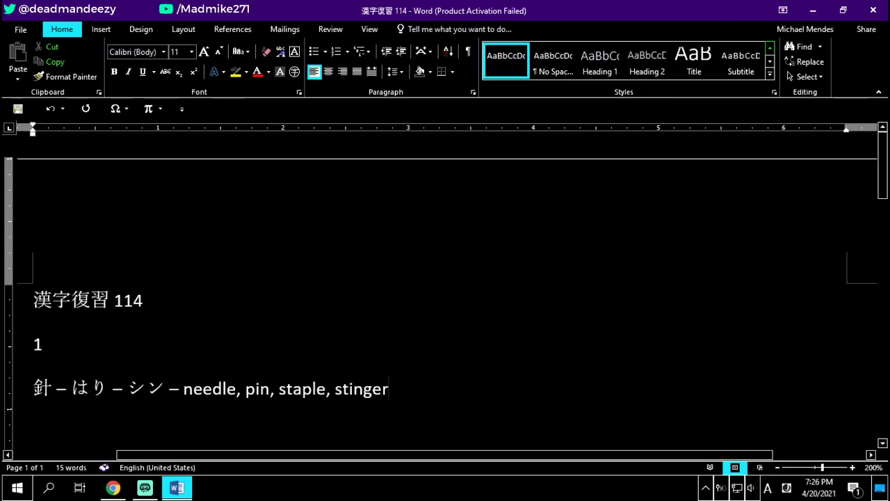
- Add the number 2 on a new line and enter the word 活躍 on the line beneath it
{"action": "scroll", "coordinate": [445, 292], "scroll_direction": "down", "scroll_amount": 2}
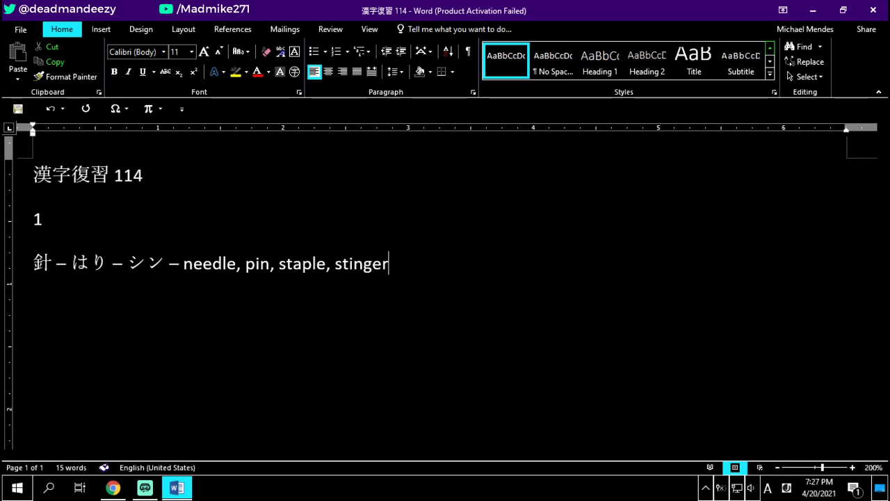
{"action": "key", "text": "Return"}
{"action": "type", "text": "2"}
{"action": "key", "text": "Return"}
{"action": "key", "text": "alt+grave"}
{"action": "type", "text": "katsu"}
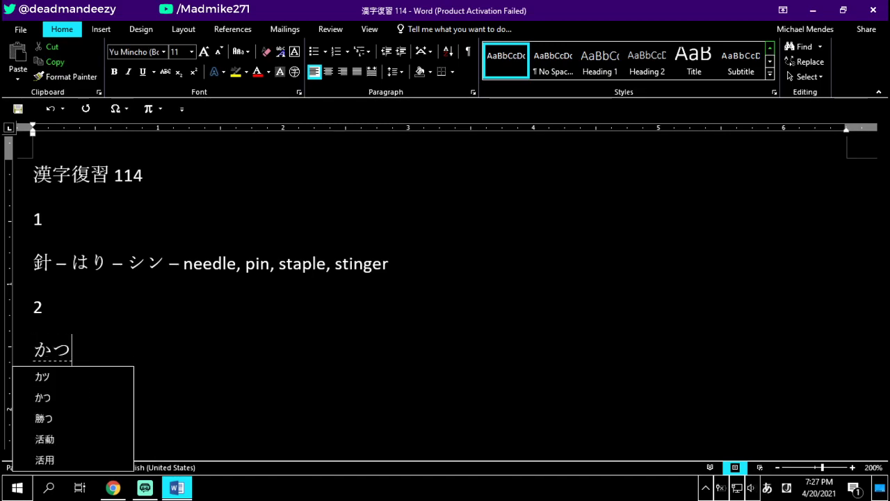
{"action": "type", "text": "yaku"}
{"action": "key", "text": "space"}
{"action": "key", "text": "Return"}
- Add a dash and the hiragana reading かつやく after 活躍
{"action": "key", "text": "alt+grave"}
{"action": "type", "text": "-"}
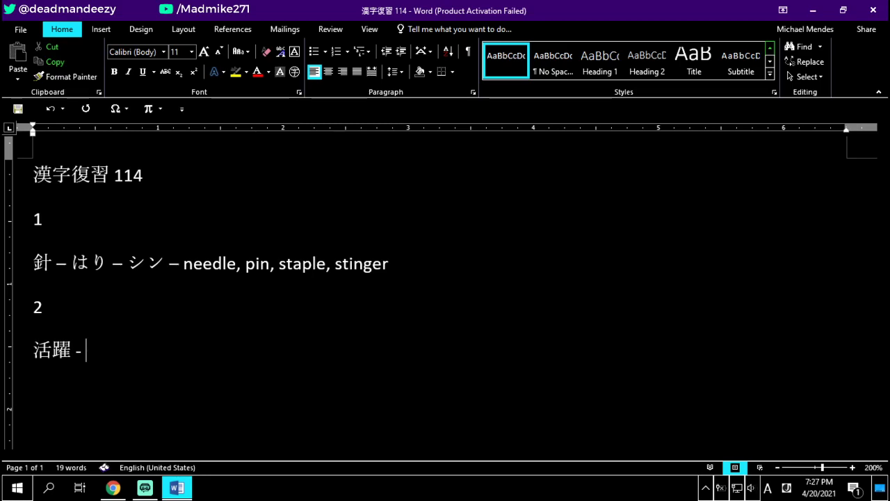
{"action": "key", "text": "alt+grave"}
{"action": "type", "text": "katsuya"}
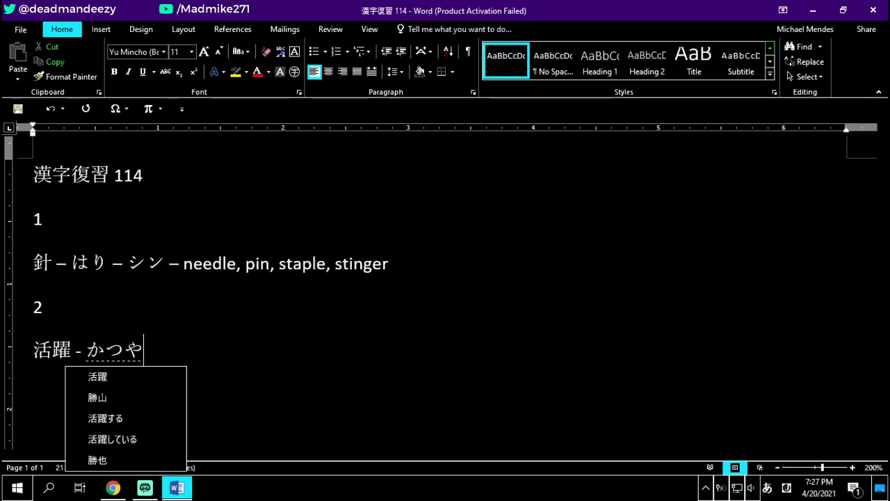
{"action": "type", "text": "ku"}
{"action": "key", "text": "Return"}
- Add a dash and the meaning "activity (esp. energetic), great efforts; to flourish" to the 活躍 entry
{"action": "key", "text": "alt+grave"}
{"action": "type", "text": "0-"}
{"action": "key", "text": "BackSpace"}
{"action": "key", "text": "BackSpace"}
{"action": "type", "text": "- act"}
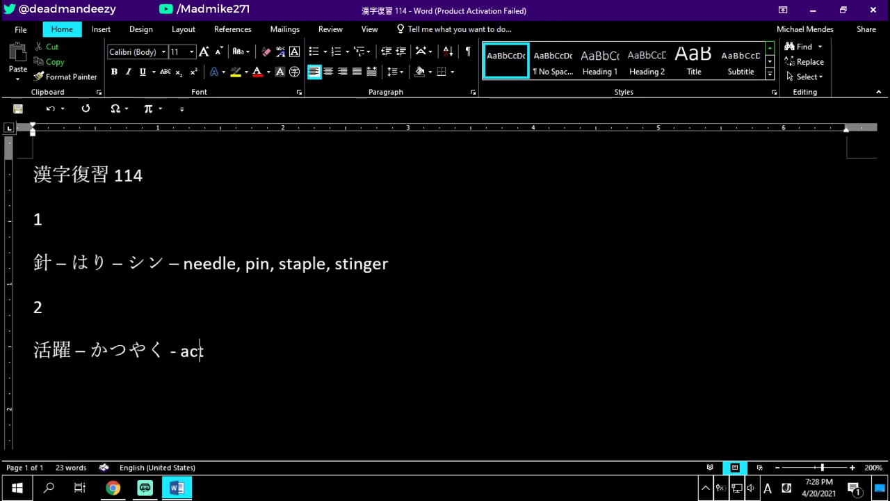
{"action": "type", "text": "ivity ("}
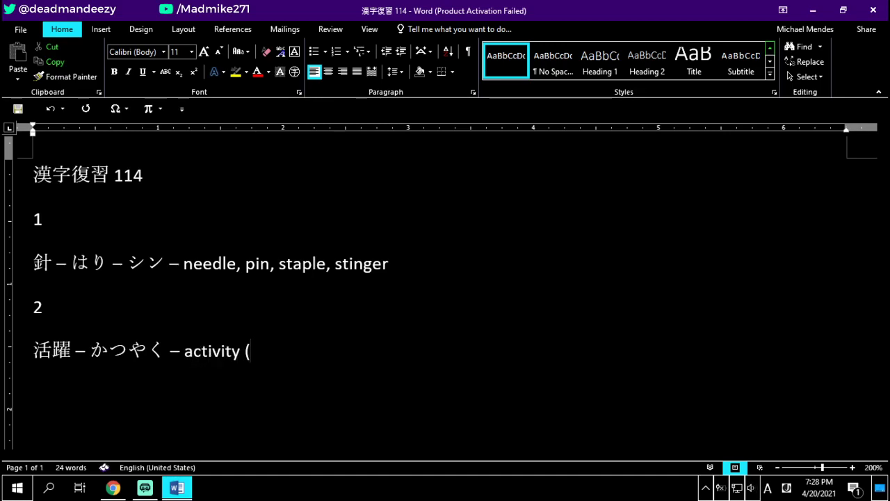
{"action": "type", "text": "esp"}
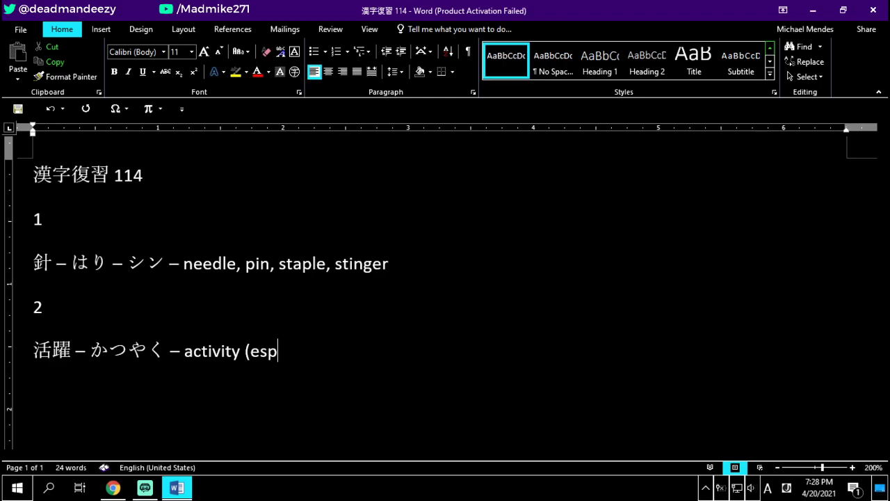
{"action": "type", "text": ". energe"}
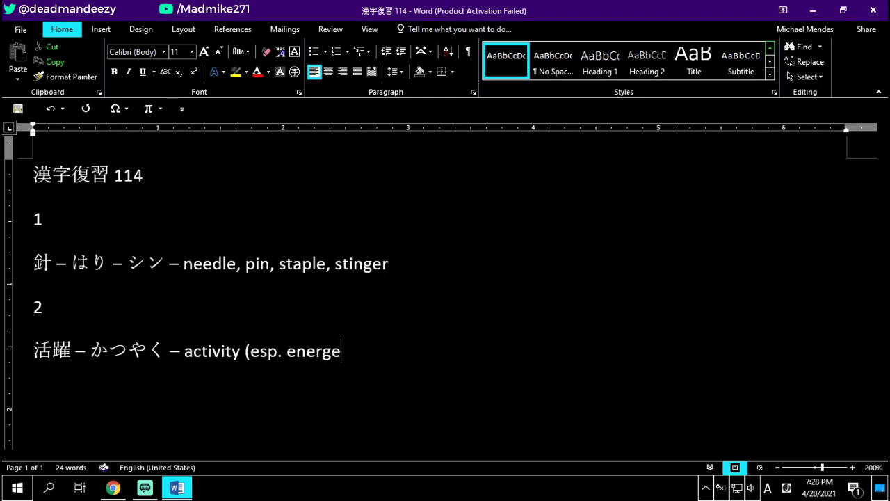
{"action": "type", "text": "tic), great e"}
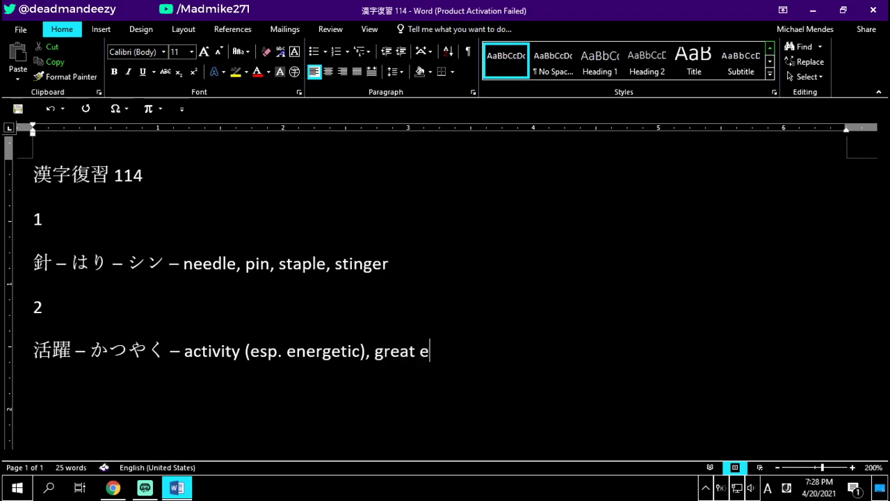
{"action": "type", "text": "fforts; to"}
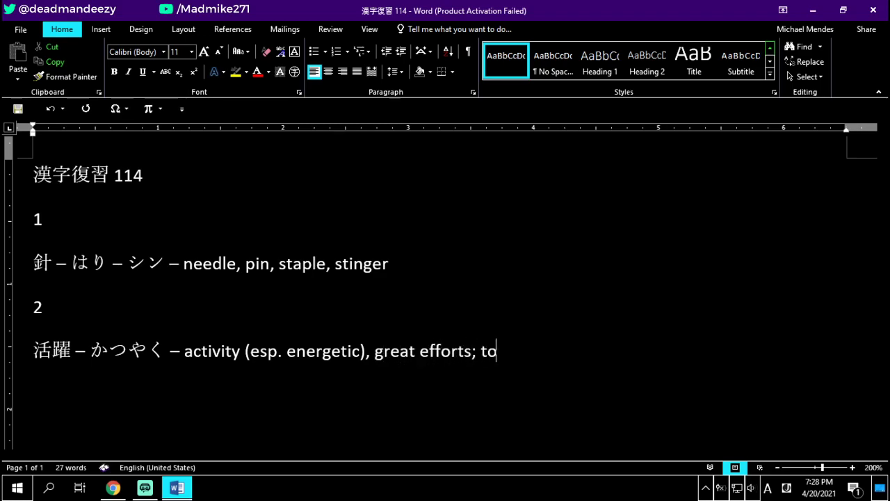
{"action": "type", "text": " flourish"}
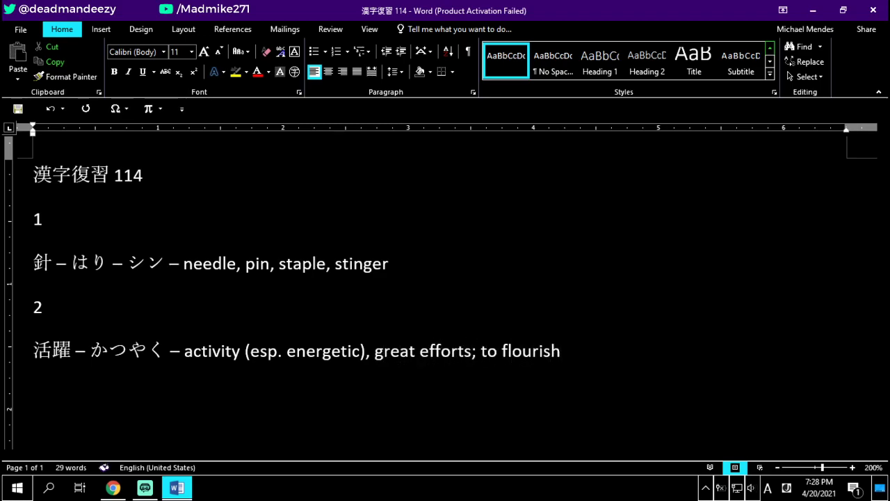
- Copy the character 躍 from 活躍 onto a new line below that entry
{"action": "key", "text": "Return"}
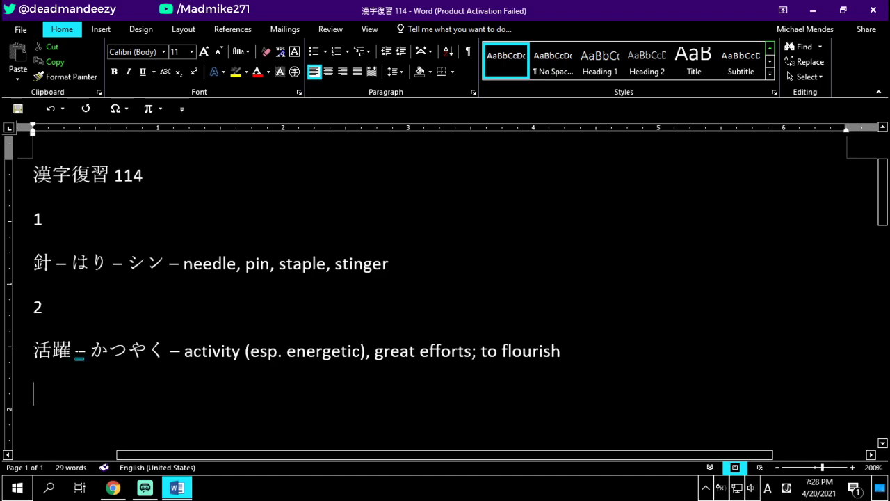
{"action": "left_click_drag", "start_coordinate": [72, 352], "coordinate": [54, 356]}
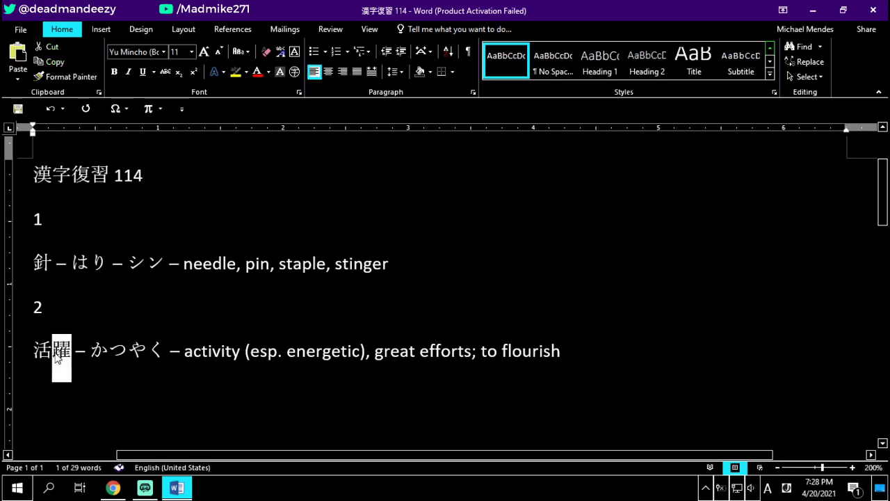
{"action": "key", "text": "ctrl+c"}
{"action": "left_click", "coordinate": [47, 398]}
{"action": "key", "text": "ctrl+v"}
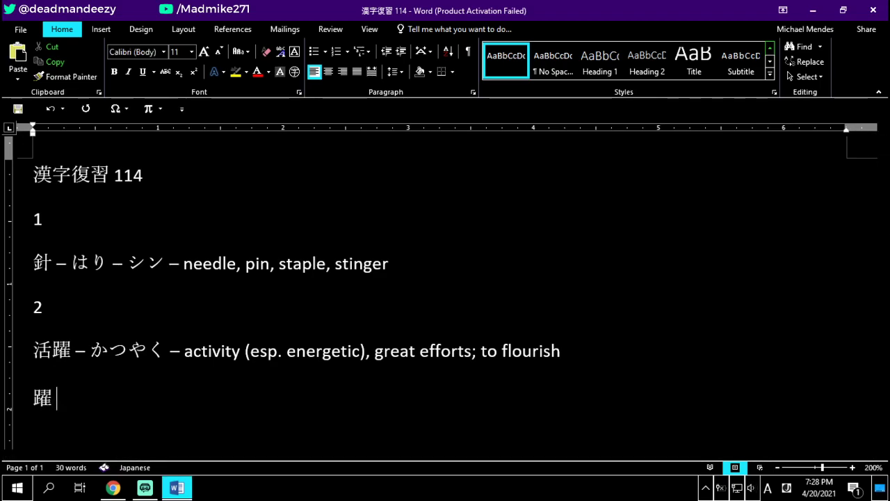
- Add a dash and the hiragana reading おどる after the single kanji 躍
{"action": "type", "text": "-"}
{"action": "key", "text": "alt+grave"}
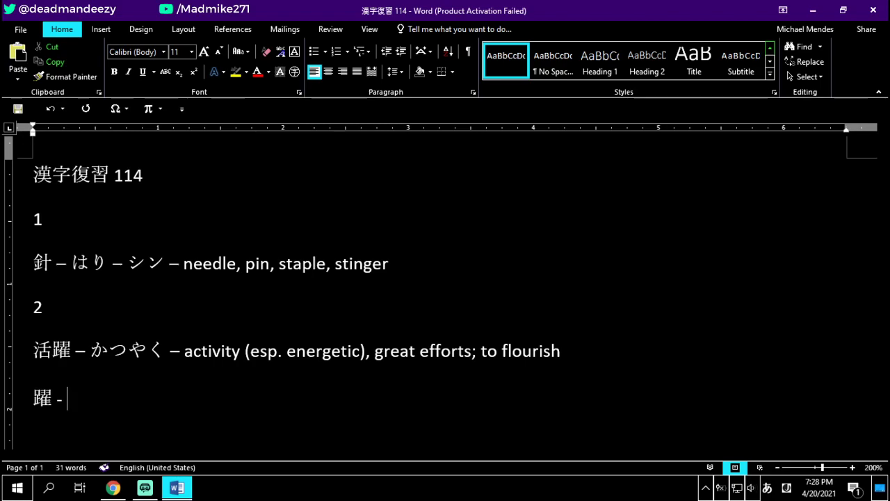
{"action": "type", "text": "odoru"}
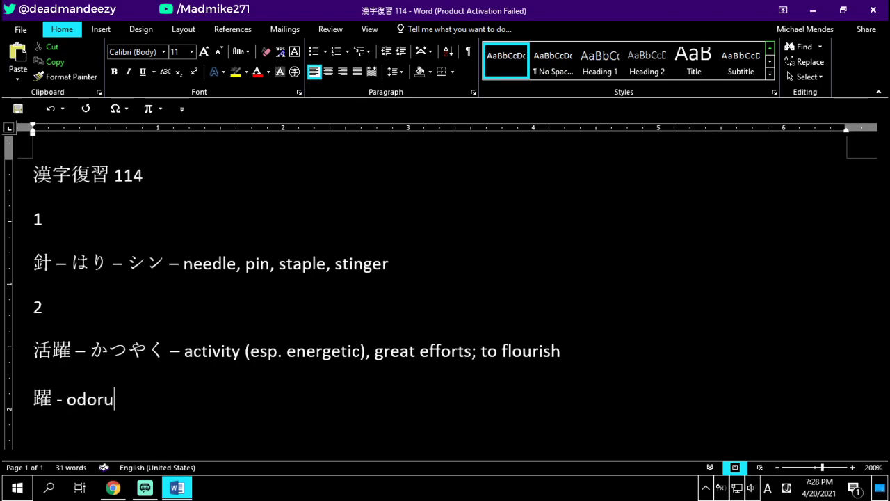
{"action": "key", "text": "BackSpace"}
{"action": "key", "text": "BackSpace"}
{"action": "key", "text": "BackSpace"}
{"action": "key", "text": "BackSpace"}
{"action": "key", "text": "BackSpace"}
{"action": "key", "text": "BackSpace"}
{"action": "key", "text": "BackSpace"}
{"action": "key", "text": "alt+grave"}
{"action": "type", "text": "odoru"}
{"action": "key", "text": "Return"}
- Add a dash and the katakana reading ヤク to the 躍 line
{"action": "key", "text": "alt+grave"}
{"action": "type", "text": "-"}
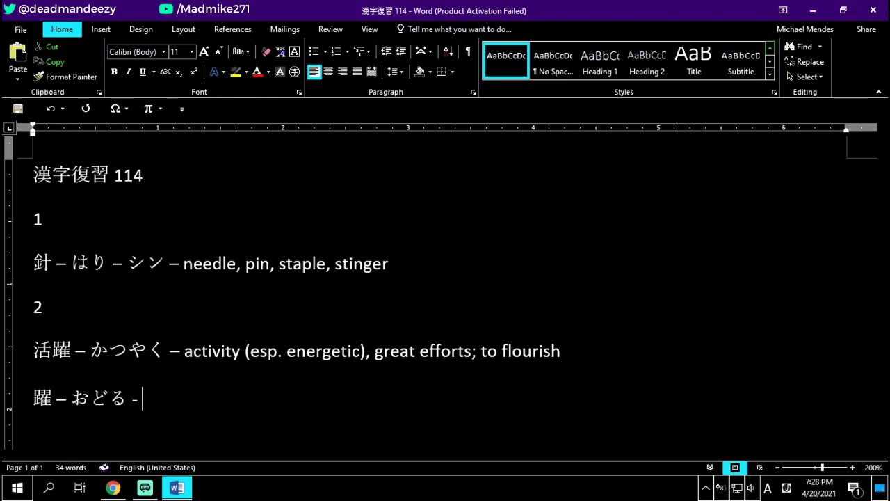
{"action": "key", "text": "alt+grave"}
{"action": "type", "text": "yaku"}
{"action": "key", "text": "space"}
{"action": "key", "text": "space"}
{"action": "key", "text": "space"}
{"action": "key", "text": "Return"}
- Add the English meanings "leap, dance, skip" after a dash on the 躍 line
{"action": "key", "text": "alt+grave"}
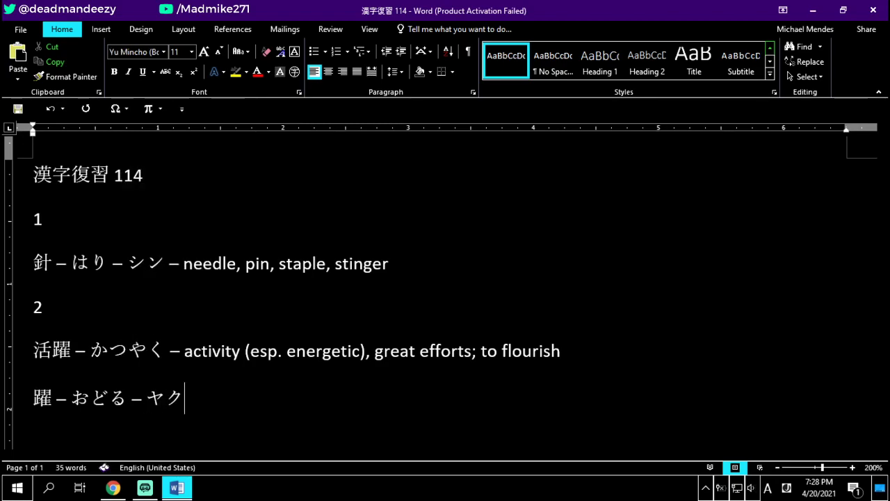
{"action": "type", "text": "- "}
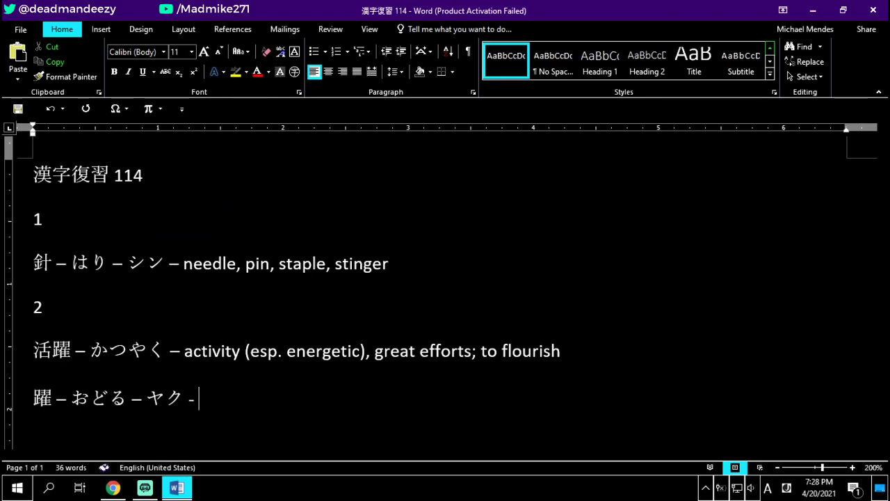
{"action": "type", "text": "leap, "}
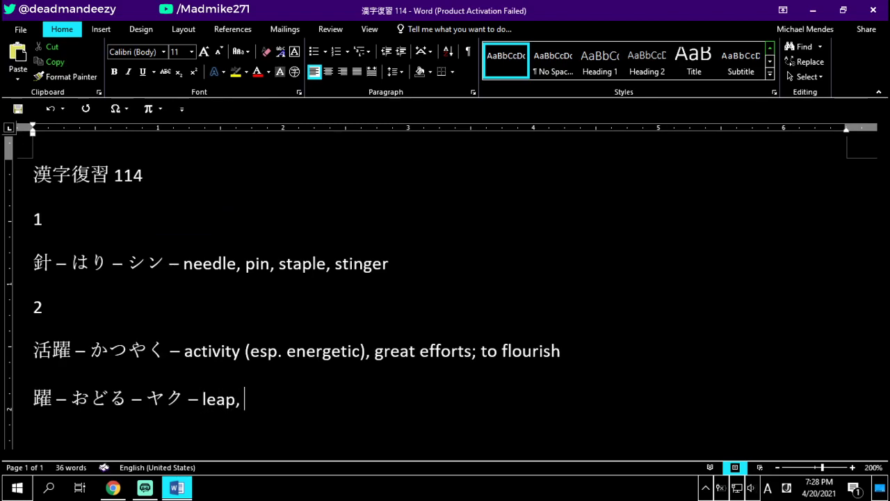
{"action": "type", "text": "dance, skip"}
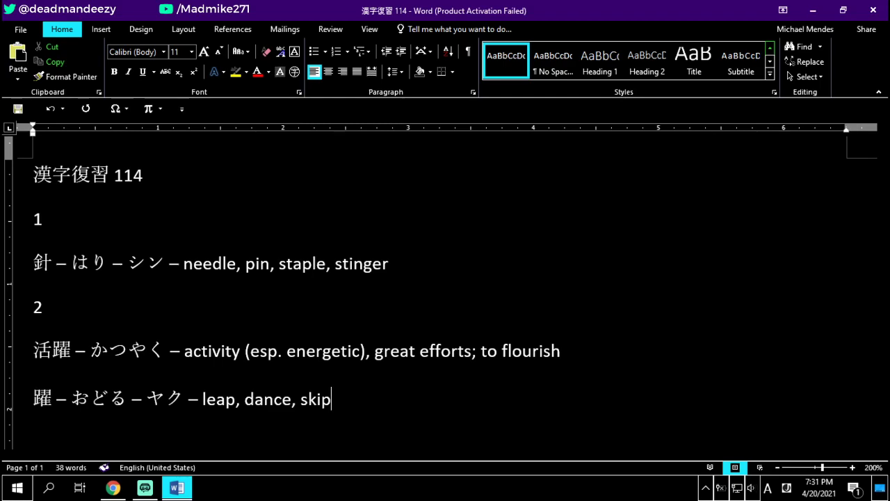
- Add the number 3 on a new line and enter the word 助手 on the line beneath it
{"action": "key", "text": "Return"}
{"action": "type", "text": "3"}
{"action": "key", "text": "Return"}
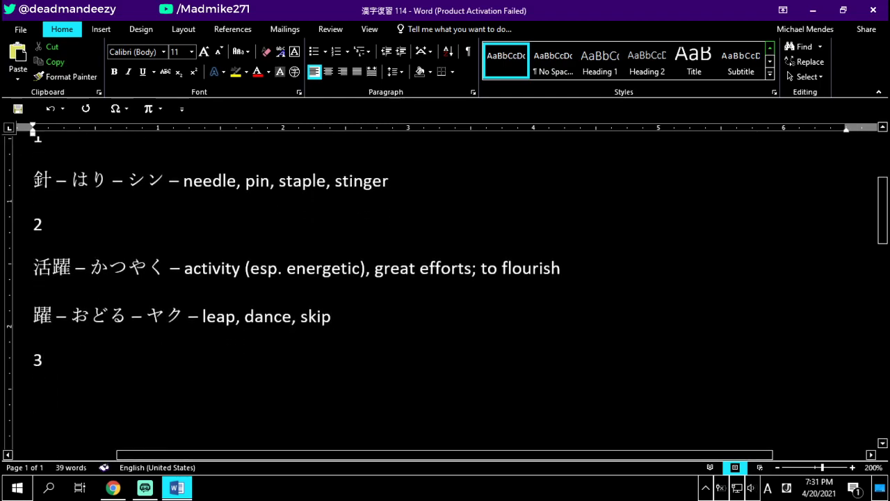
{"action": "scroll", "coordinate": [3, 353], "scroll_direction": "down", "scroll_amount": 1}
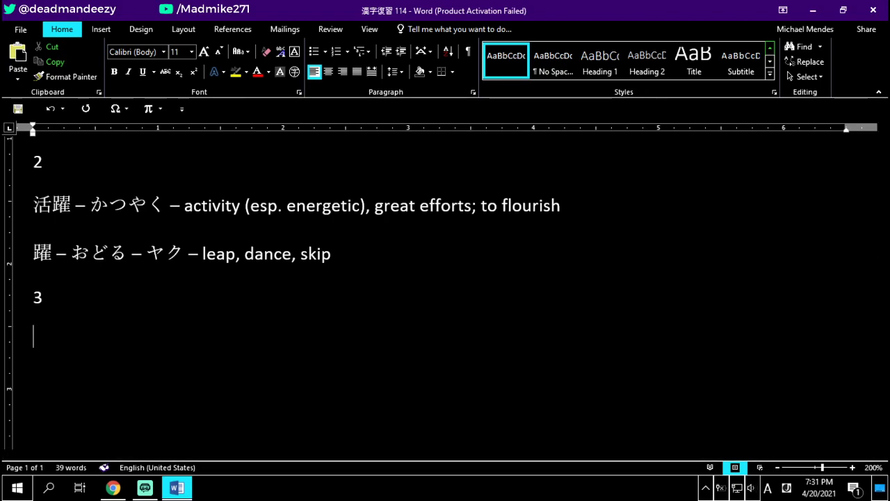
{"action": "key", "text": "alt+grave"}
{"action": "type", "text": "joshu"}
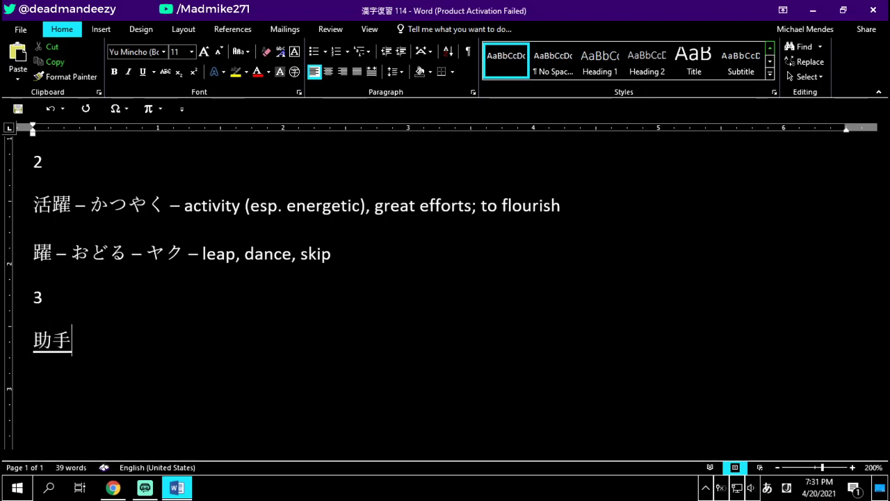
{"action": "key", "text": "Return"}
- Add a dash and the hiragana reading じょしゅ after 助手
{"action": "type", "text": "0-"}
{"action": "key", "text": "BackSpace"}
{"action": "key", "text": "BackSpace"}
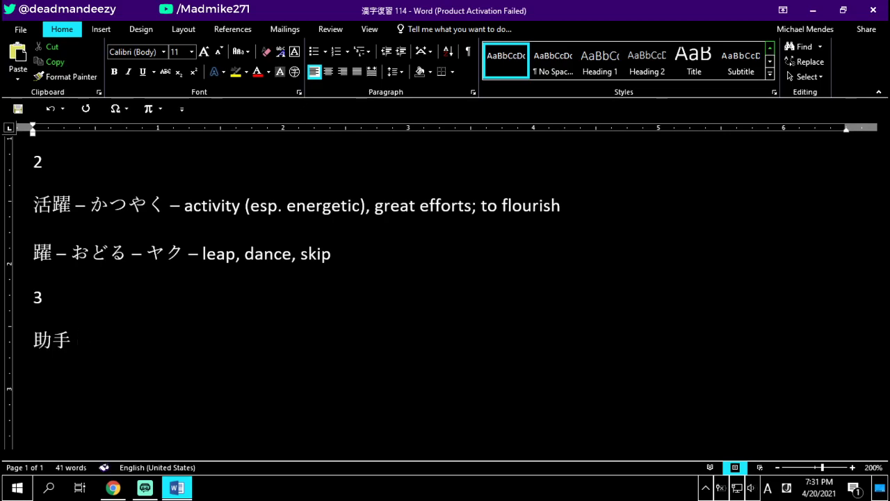
{"action": "type", "text": "-"}
{"action": "key", "text": "alt+grave"}
{"action": "type", "text": "joshu"}
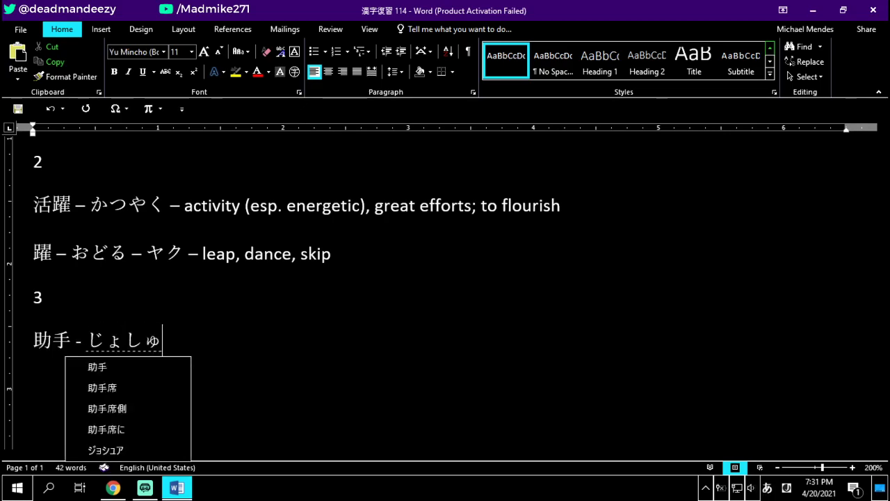
- Add the meaning "assistant, helper; assistant (to professor)" after a dash in the 助手 entry and start a new line
{"action": "key", "text": "alt+grave"}
{"action": "type", "text": "- aa"}
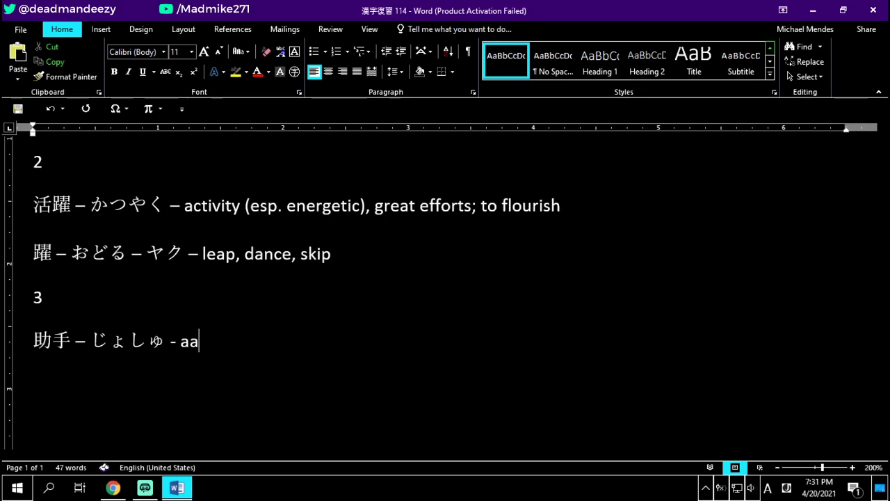
{"action": "key", "text": "BackSpace"}
{"action": "type", "text": "ssistant,"}
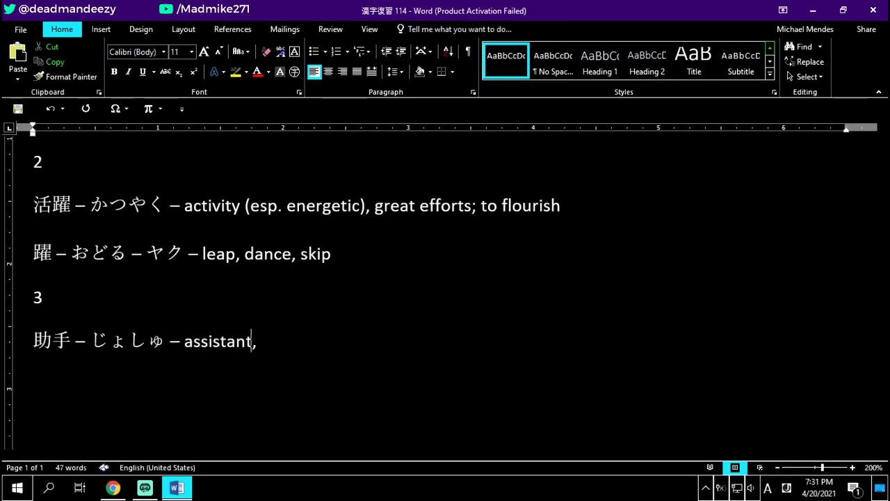
{"action": "type", "text": " helper; "}
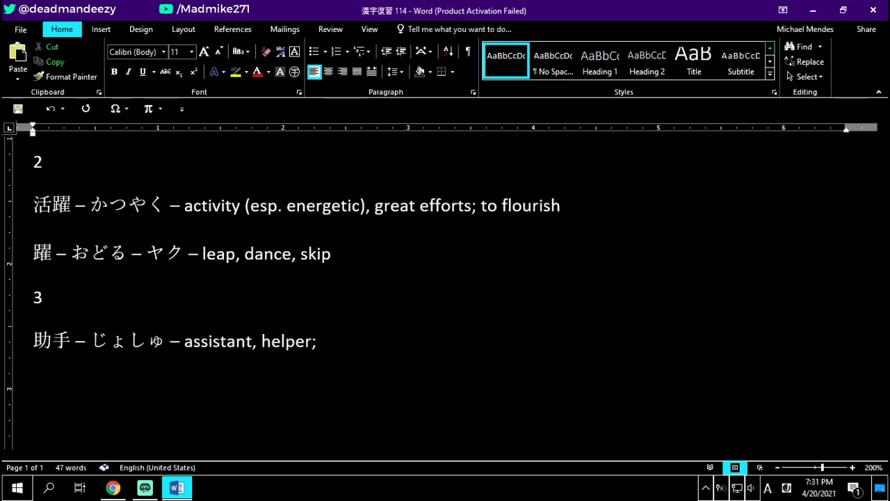
{"action": "type", "text": "assistant (to professor)"}
{"action": "key", "text": "Return"}
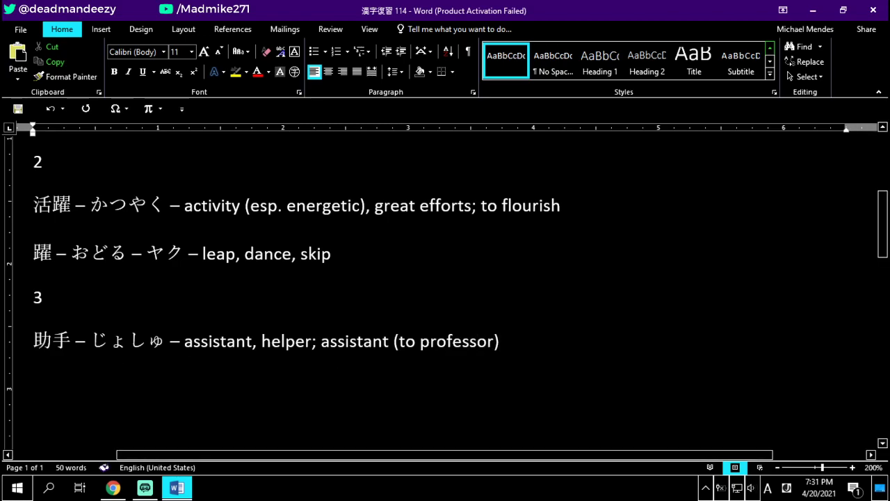
- Copy the kanji 助 from 助手 onto the line below and follow it with a dash and the reading たす.ける
{"action": "mouse_move", "coordinate": [53, 340]}
{"action": "left_mouse_down"}
{"action": "mouse_move", "coordinate": [71, 340]}
{"action": "mouse_move", "coordinate": [53, 341]}
{"action": "left_mouse_up"}
{"action": "left_click", "coordinate": [33, 383]}
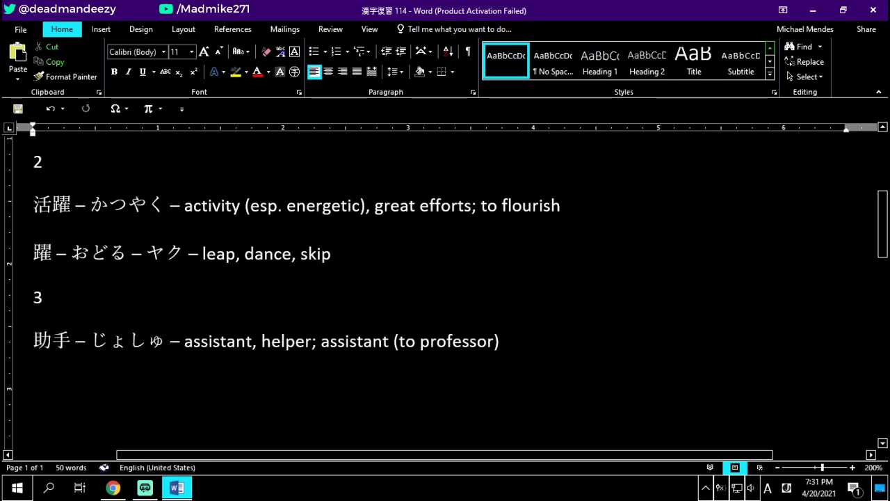
{"action": "key", "text": "ctrl+v"}
{"action": "type", "text": "-"}
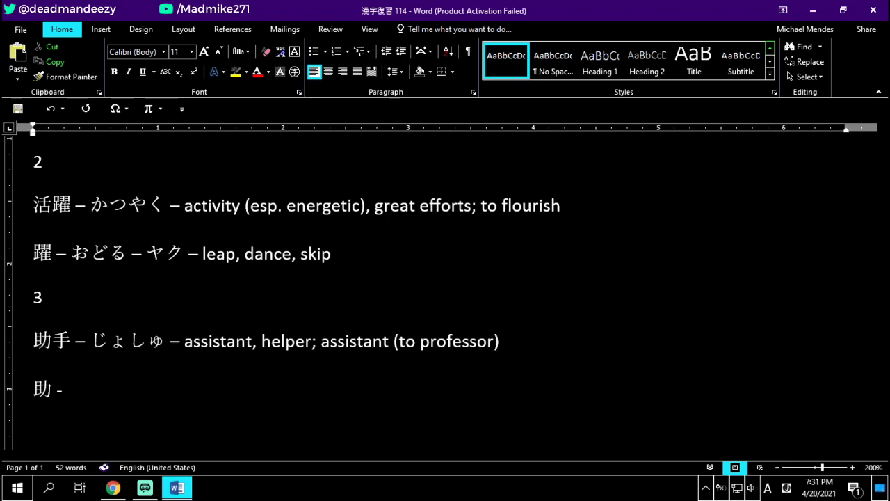
{"action": "key", "text": "alt+grave"}
{"action": "type", "text": "tasu.keru"}
{"action": "key", "text": "Return"}
{"action": "type", "text": "-0"}
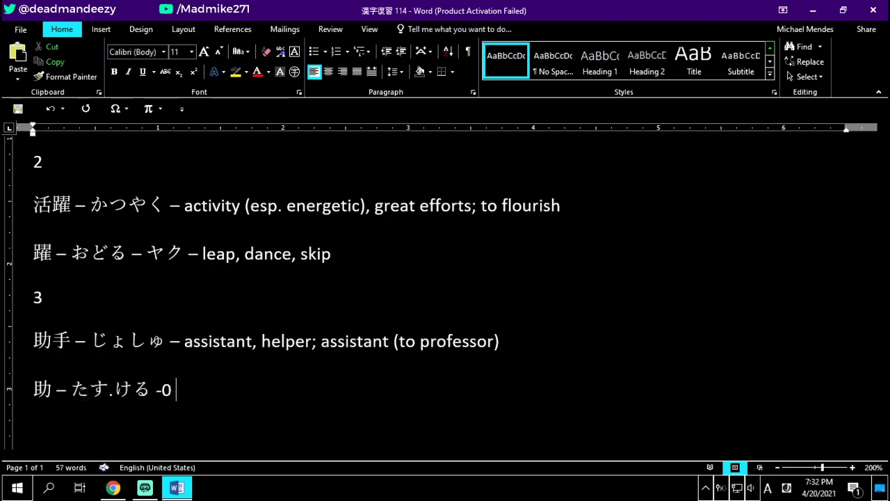
{"action": "key", "text": "BackSpace"}
{"action": "key", "text": "BackSpace"}
{"action": "key", "text": "BackSpace"}
- Add a Japanese comma (、) and a space after the reading たす.ける
{"action": "type", "text": ","}
{"action": "key", "text": "space"}
{"action": "key", "text": "Return"}
{"action": "type", "text": "take"}
{"action": "key", "text": "BackSpace"}
{"action": "key", "text": "BackSpace"}
{"action": "key", "text": "BackSpace"}
{"action": "key", "text": "BackSpace"}
- Add たけ as the second reading of 助, followed by a dash and the katakana reading ジョ
{"action": "key", "text": "alt+grave"}
{"action": "type", "text": "take"}
{"action": "key", "text": "Return"}
{"action": "key", "text": "alt+grave"}
{"action": "type", "text": "-"}
{"action": "key", "text": "alt+grave"}
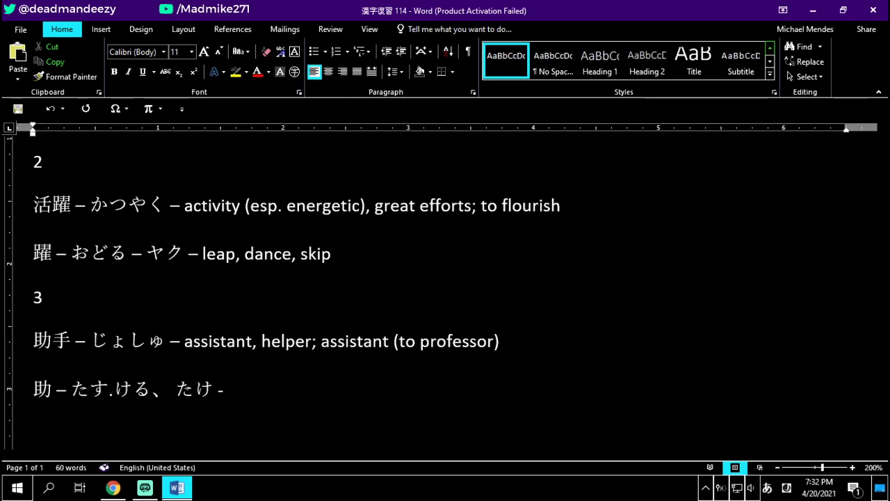
{"action": "type", "text": "jo"}
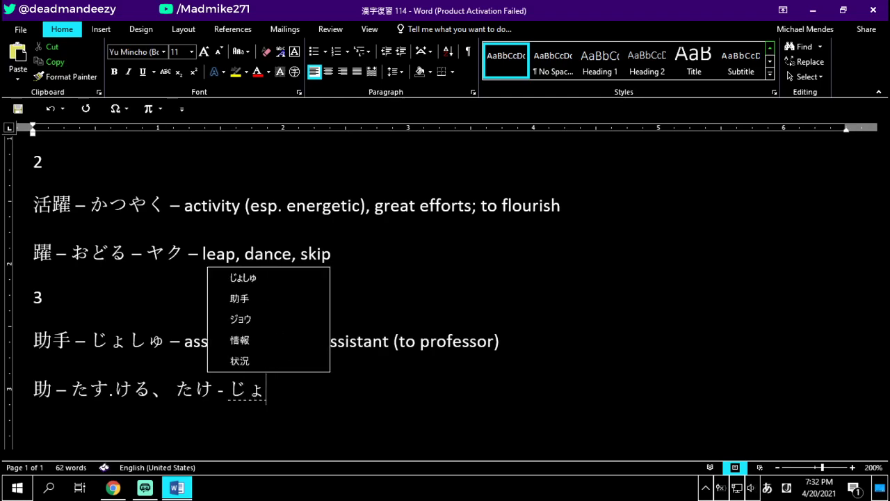
{"action": "key", "text": "F7"}
{"action": "key", "text": "alt+grave"}
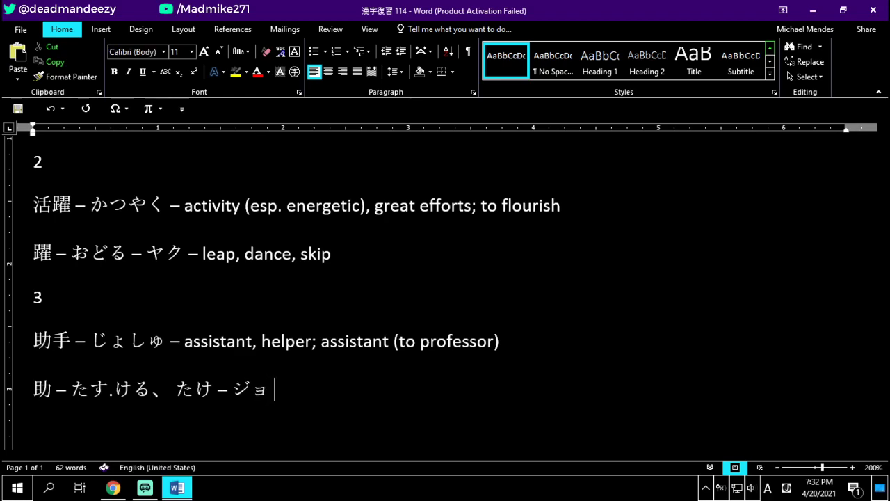
- Add the English meanings "help, rescue, assist" after a dash on the 助 line
{"action": "type", "text": "-"}
{"action": "type", "text": " help, rescue,"}
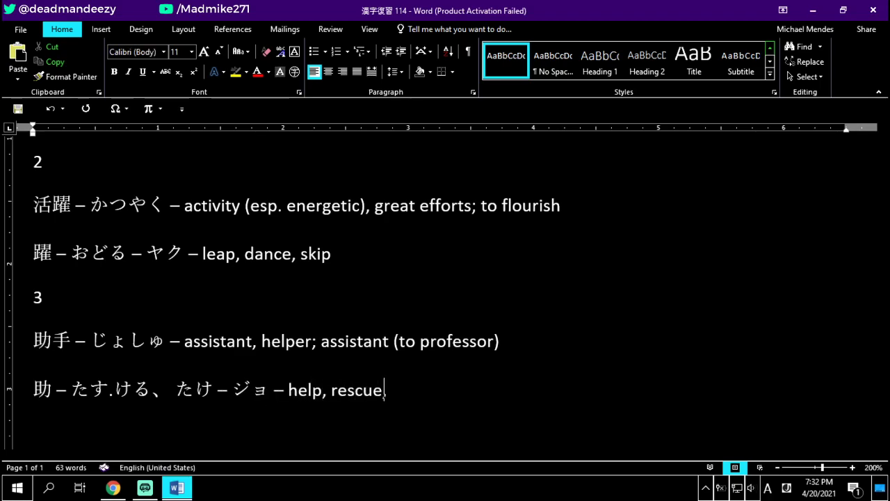
{"action": "type", "text": "assist"}
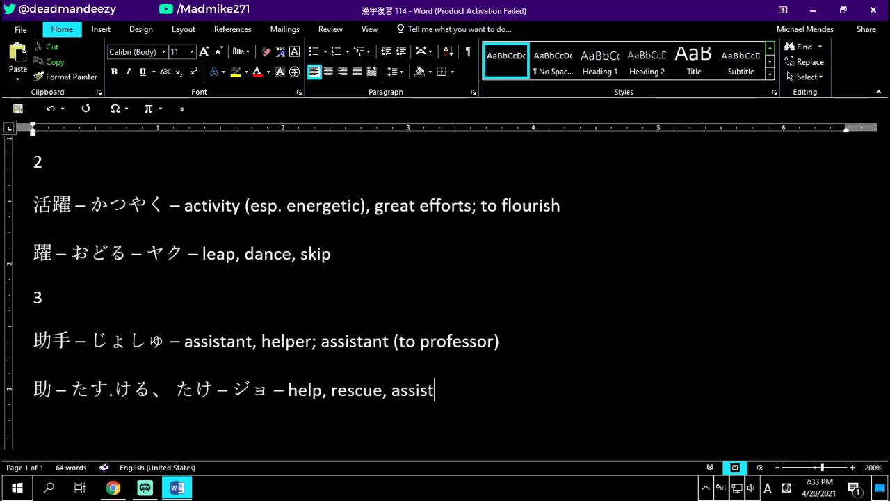
- Add the number 4 on a new line and enter the word 支給 on the line beneath it
{"action": "key", "text": "Return"}
{"action": "type", "text": "4"}
{"action": "key", "text": "Return"}
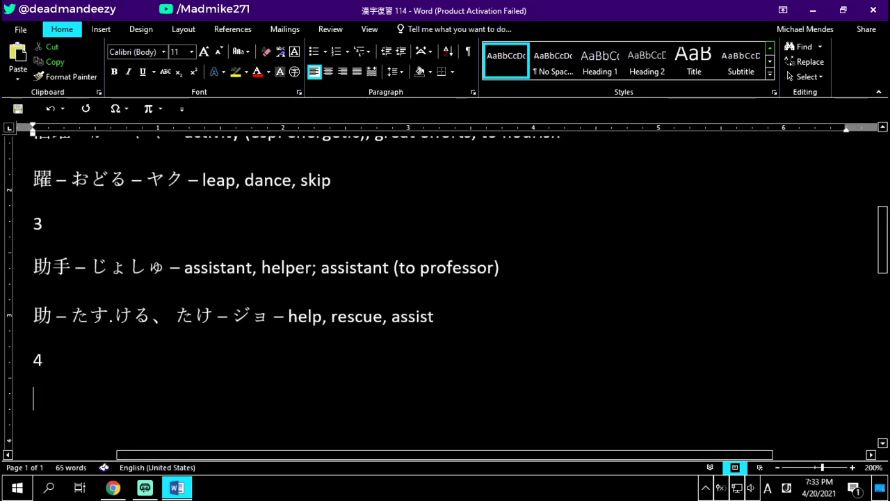
{"action": "scroll", "coordinate": [445, 292], "scroll_direction": "down", "scroll_amount": 3}
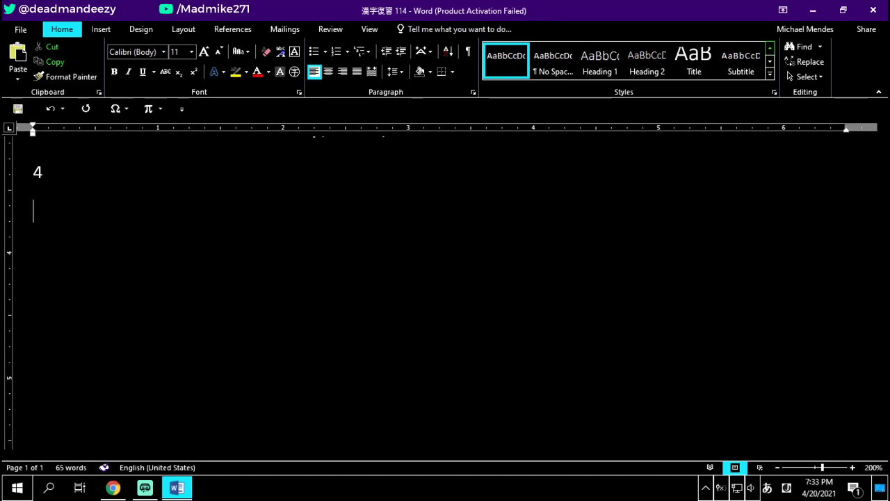
{"action": "type", "text": "shikyuu"}
{"action": "key", "text": "space"}
{"action": "key", "text": "Return"}
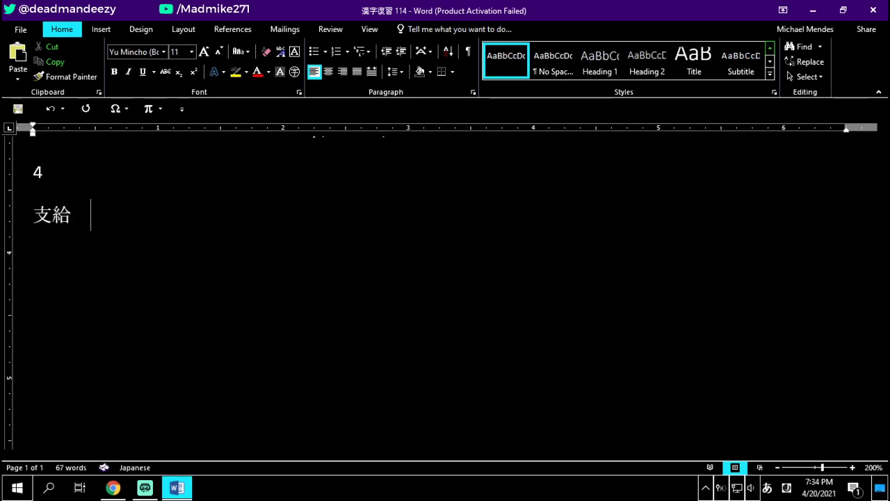
- Add a dash and the hiragana reading しきゅう after 支給
{"action": "key", "text": "BackSpace"}
{"action": "key", "text": "alt+grave"}
{"action": "type", "text": "-"}
{"action": "key", "text": "alt+grave"}
{"action": "type", "text": "shio"}
{"action": "key", "text": "BackSpace"}
{"action": "type", "text": "kyuu"}
{"action": "key", "text": "Return"}
- Add the meanings "provision, supply, payment, allowance, grant" after a dash in the 支給 entry
{"action": "type", "text": "-"}
{"action": "key", "text": "alt+grave"}
{"action": "type", "text": "provision, s"}
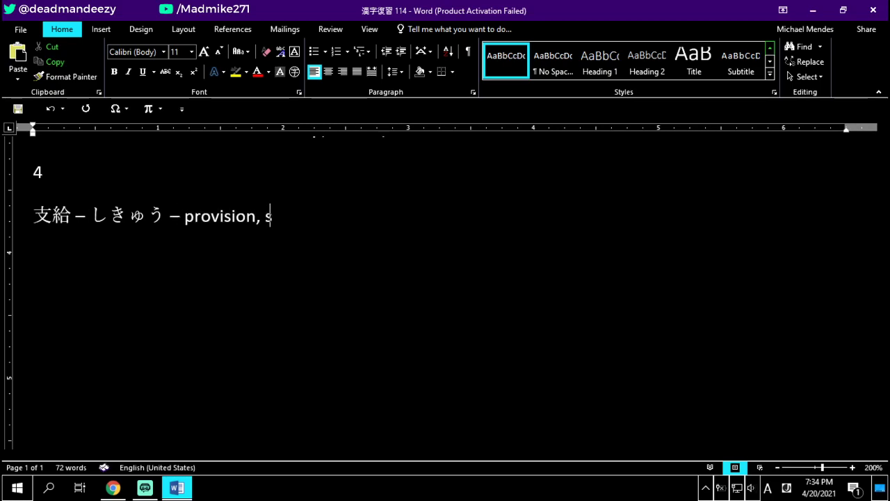
{"action": "type", "text": "upply,."}
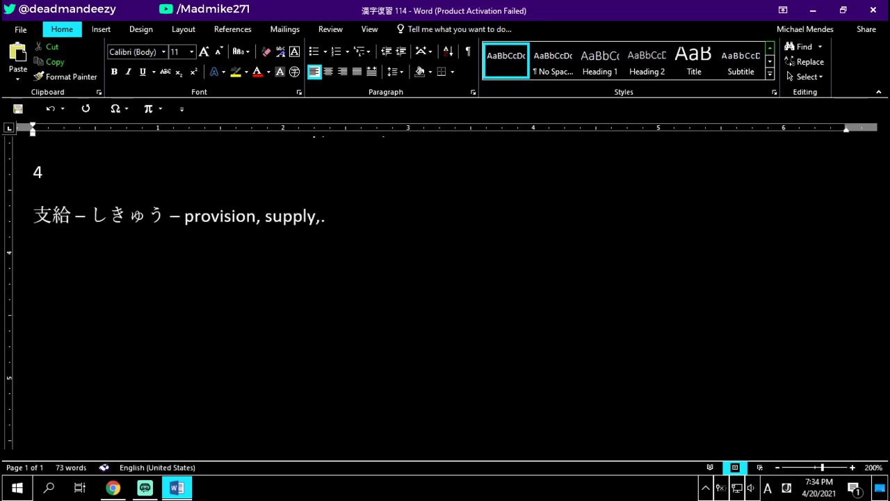
{"action": "key", "text": "BackSpace"}
{"action": "type", "text": "payment, "}
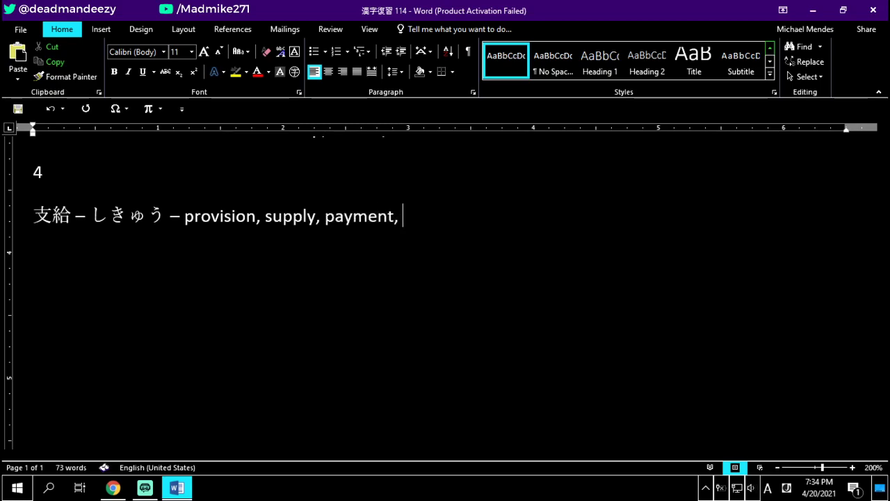
{"action": "type", "text": "allowance, grant"}
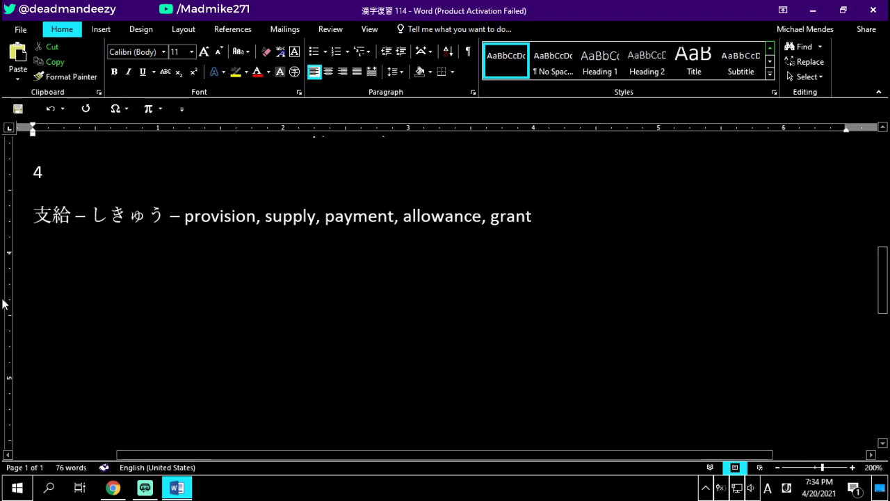
- Highlight the kanji 支 and 給 of the 支給 entry in turn to examine them, copying 給
{"action": "left_click_drag", "start_coordinate": [53, 215], "coordinate": [35, 214]}
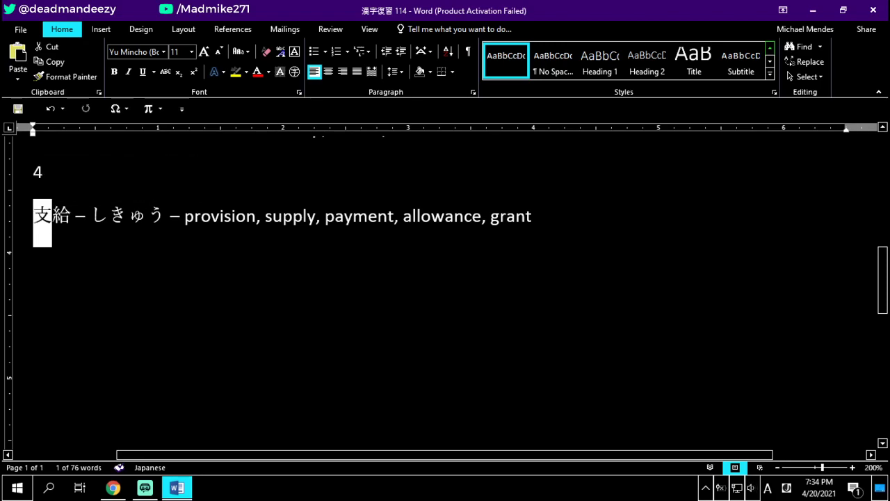
{"action": "left_click_drag", "start_coordinate": [71, 216], "coordinate": [53, 216]}
{"action": "key", "text": "ctrl+c"}
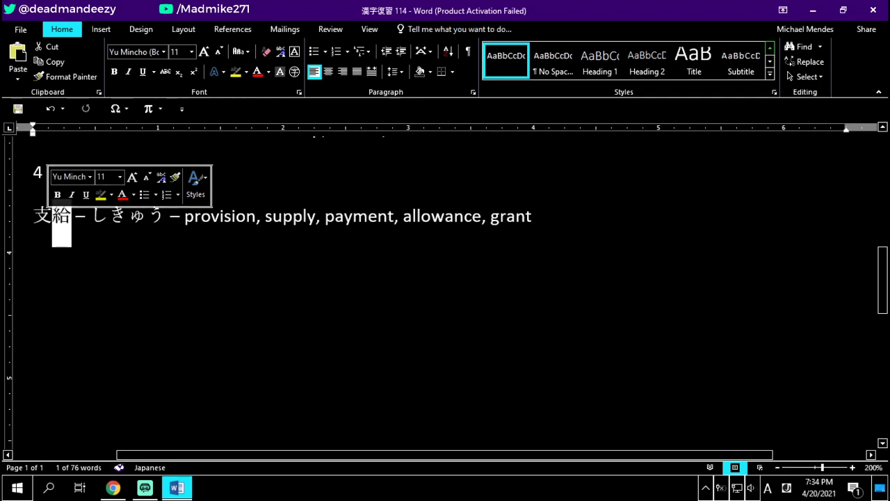
{"action": "key", "text": "shift+Left"}
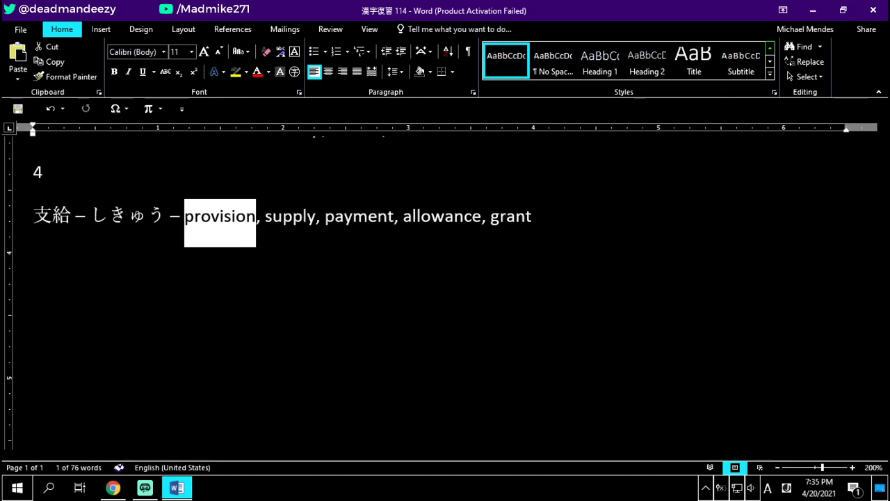
- Add the number 5 on a new line after the 支給 entry and enter the word 全く beneath it
{"action": "left_click", "coordinate": [490, 216]}
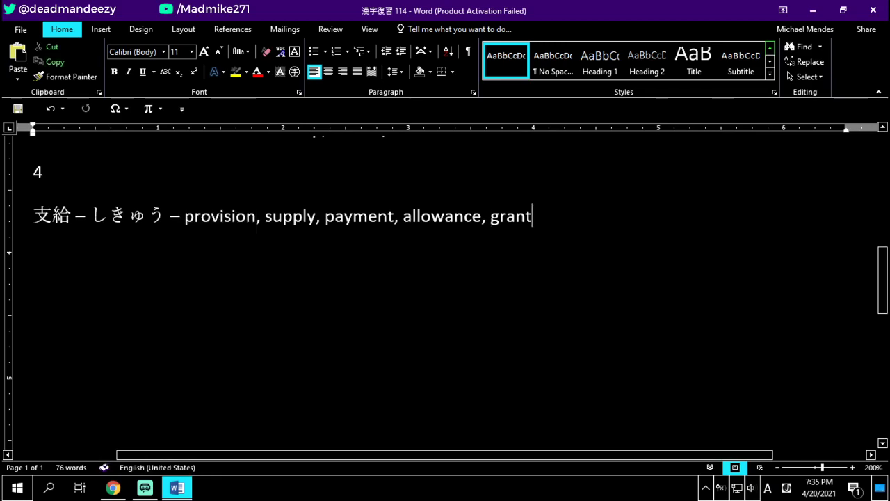
{"action": "key", "text": "Return"}
{"action": "type", "text": "5"}
{"action": "key", "text": "Return"}
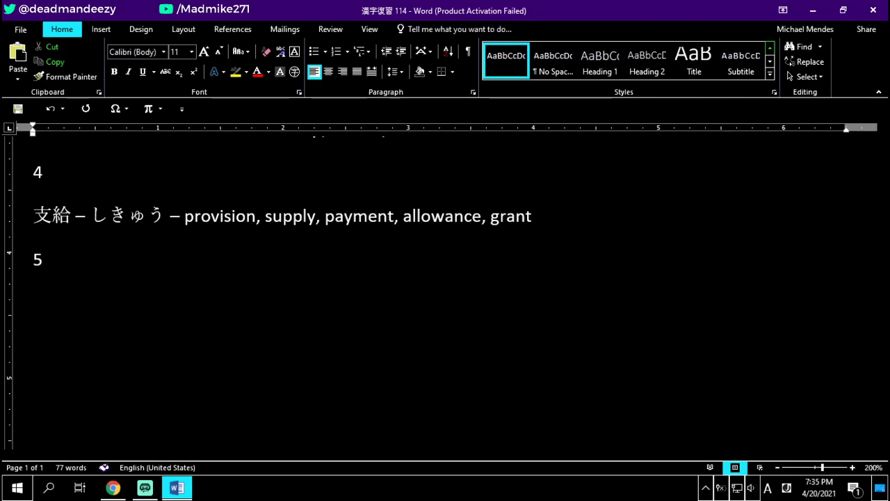
{"action": "key", "text": "alt+grave"}
{"action": "type", "text": "ma"}
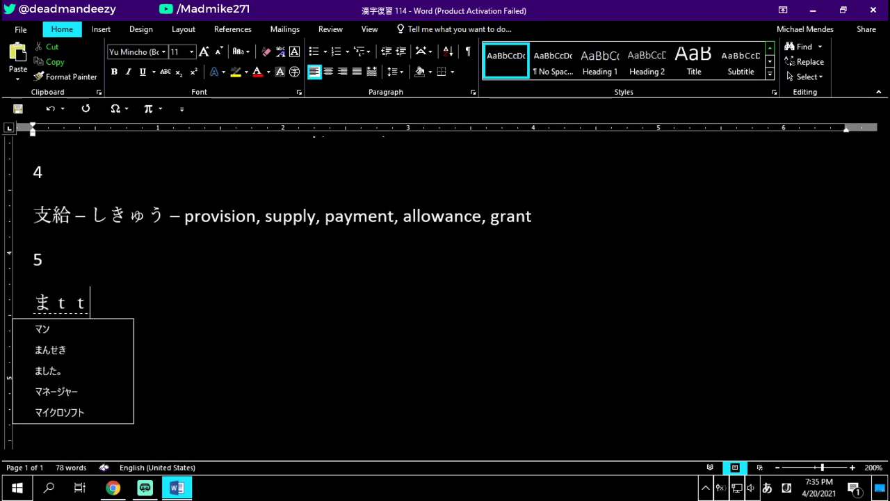
{"action": "type", "text": "aku"}
{"action": "key", "text": "space"}
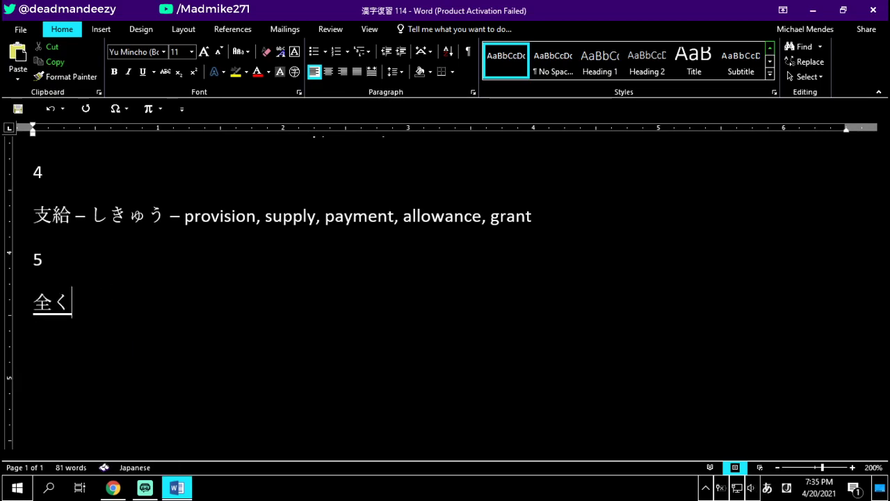
{"action": "key", "text": "Return"}
- Add a dash and the hiragana reading まったく after 全く
{"action": "type", "text": "- mattak"}
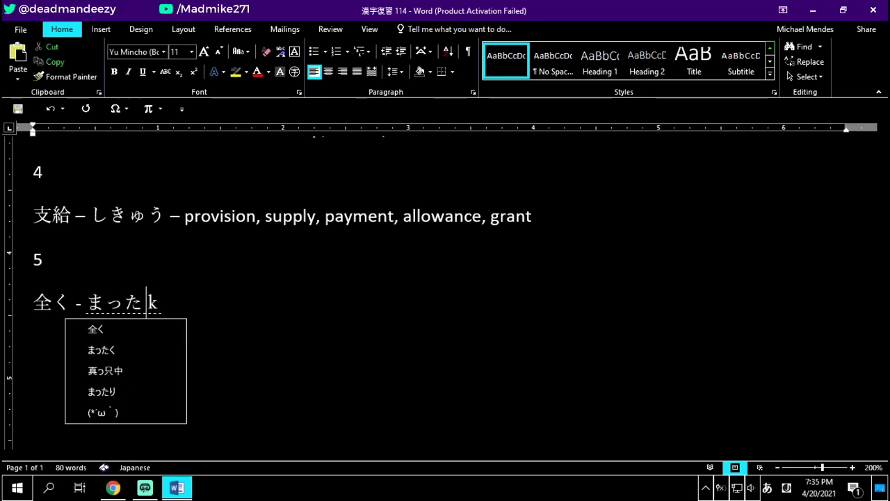
{"action": "type", "text": "u"}
{"action": "key", "text": "Return"}
{"action": "key", "text": "alt+grave"}
- Add the meanings "good grief; really, truly, entirely, completely" after a dash in the 全く entry
{"action": "type", "text": "-"}
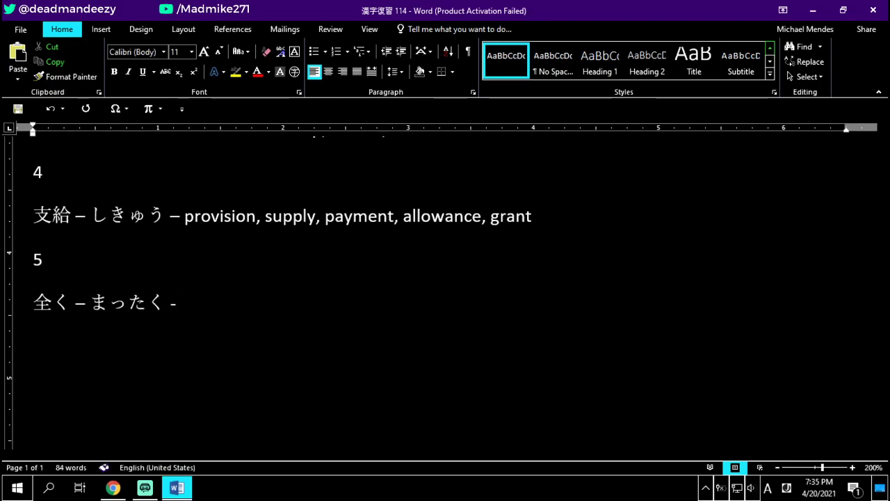
{"action": "type", "text": " good grie"}
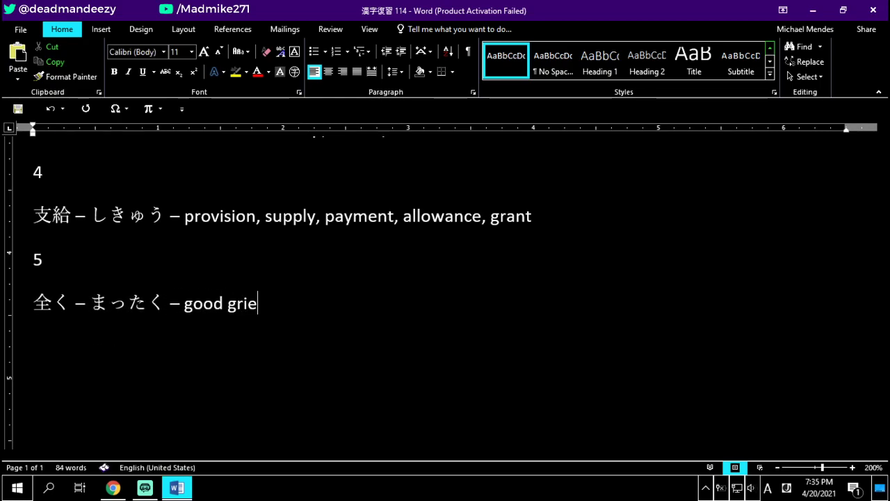
{"action": "type", "text": "f;"}
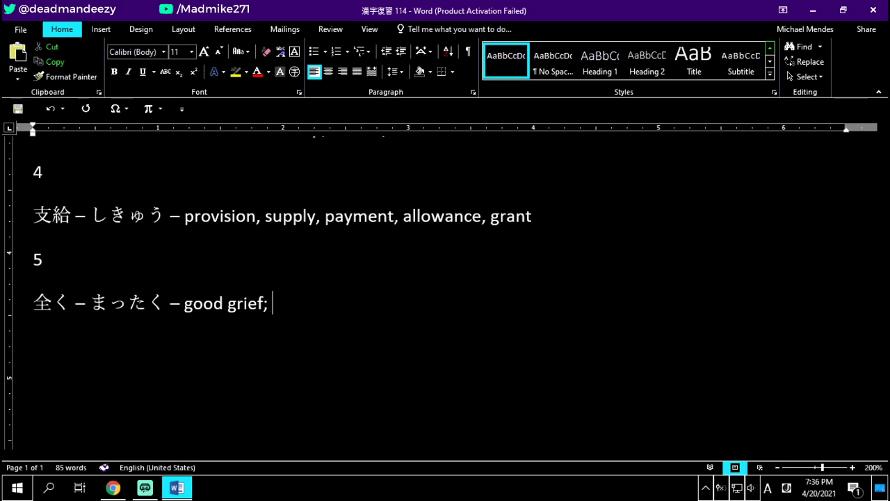
{"action": "type", "text": "really, t"}
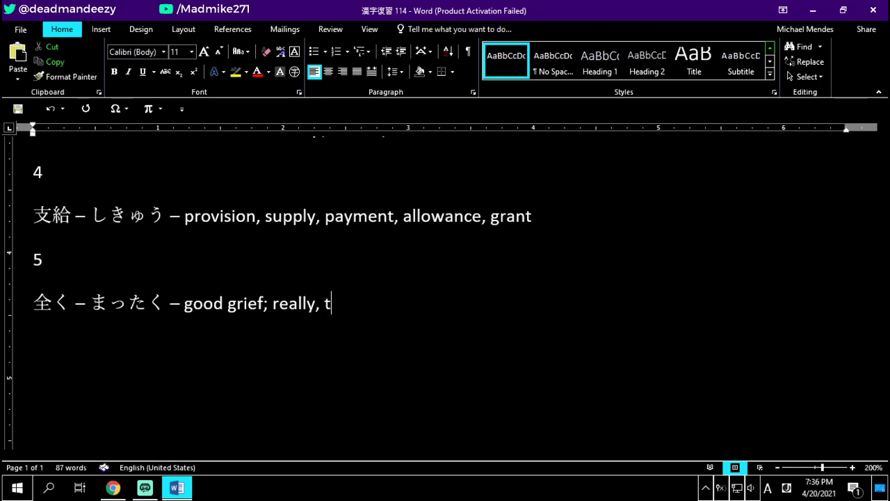
{"action": "type", "text": "rully,"}
{"action": "key", "text": "BackSpace"}
{"action": "type", "text": ", entier"}
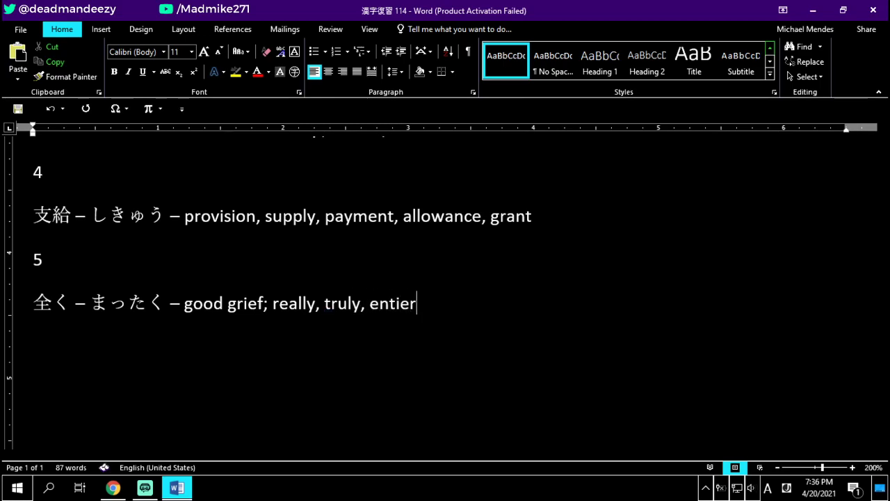
{"action": "key", "text": "BackSpace"}
{"action": "key", "text": "BackSpace"}
{"action": "type", "text": "rely"}
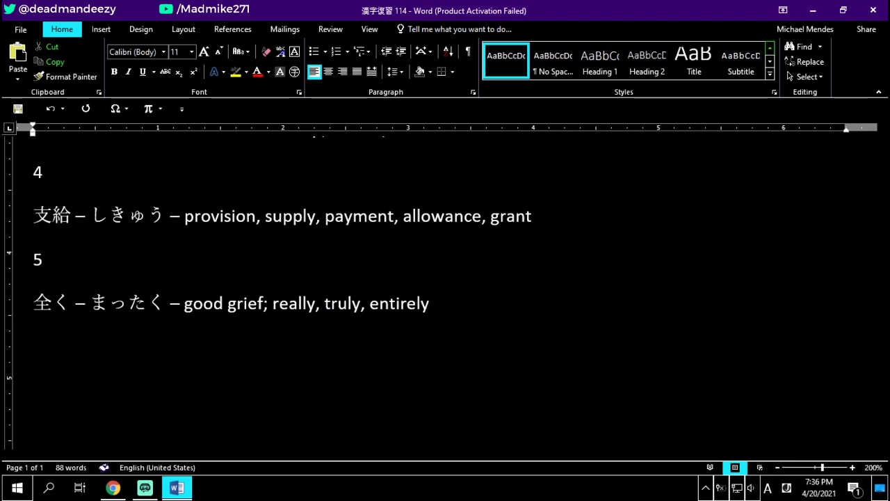
{"action": "type", "text": ", completely"}
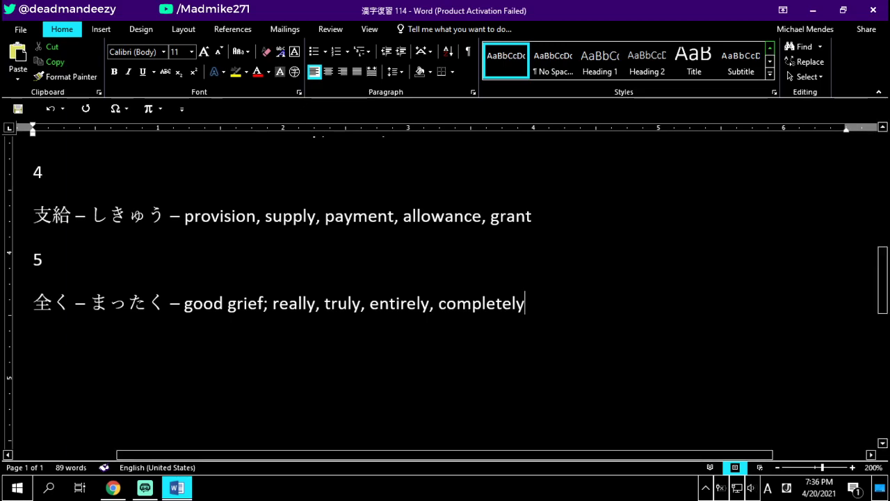
- Highlight the kanji 全 in the 全く entry to examine it, and clear the selection
{"action": "left_click", "coordinate": [52, 303]}
{"action": "left_click_drag", "start_coordinate": [52, 303], "coordinate": [33, 303]}
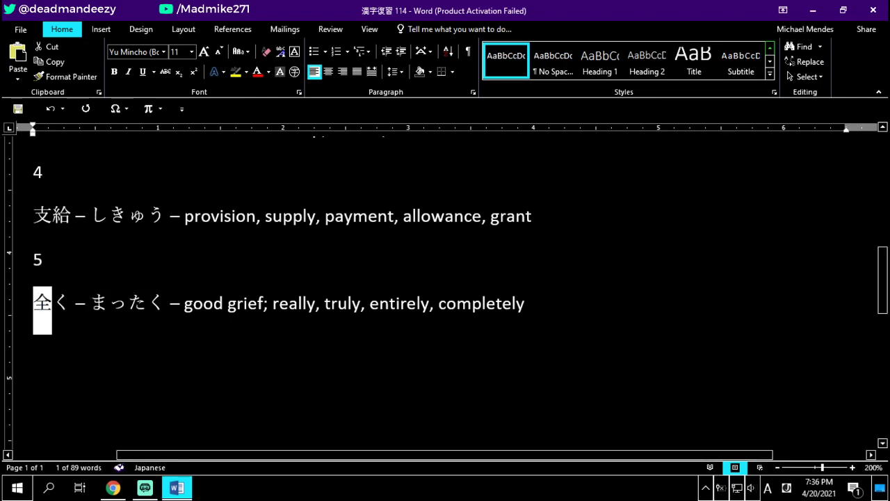
{"action": "left_click", "coordinate": [360, 303]}
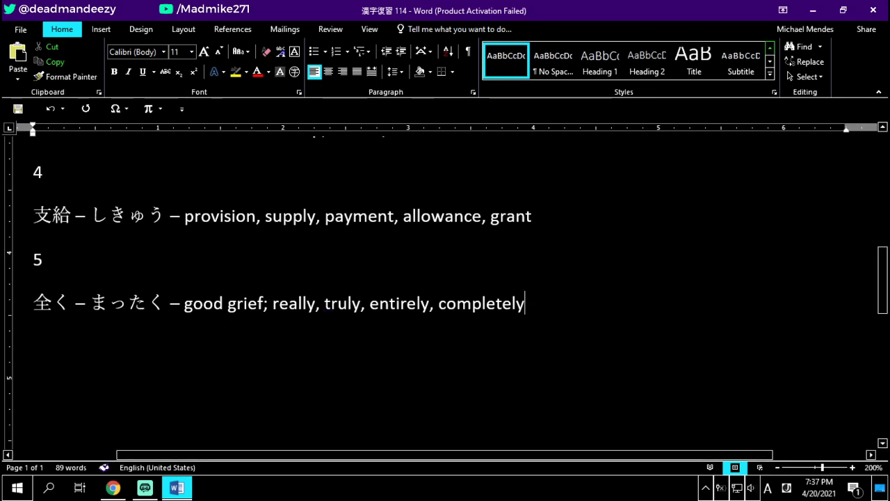
- Add the number 6 on a new line below the 全く entry and start another line
{"action": "left_click", "coordinate": [34, 346]}
{"action": "type", "text": "6"}
{"action": "key", "text": "Return"}
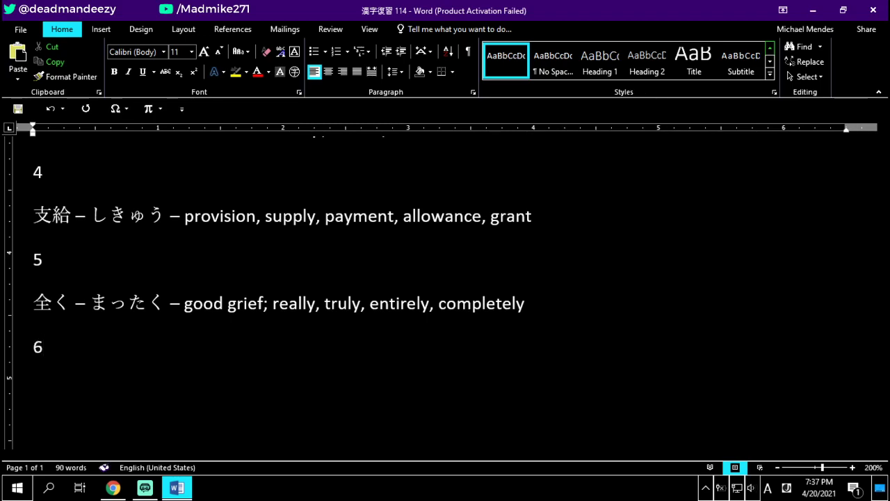
{"action": "type", "text": "ichi"}
{"action": "key", "text": "space"}
{"action": "key", "text": "Return"}
{"action": "key", "text": "BackSpace"}
- Write 位置 under number 6 with the hiragana reading いち and the meanings "place, situation, position, location", separated by dashes
{"action": "key", "text": "alt+grave"}
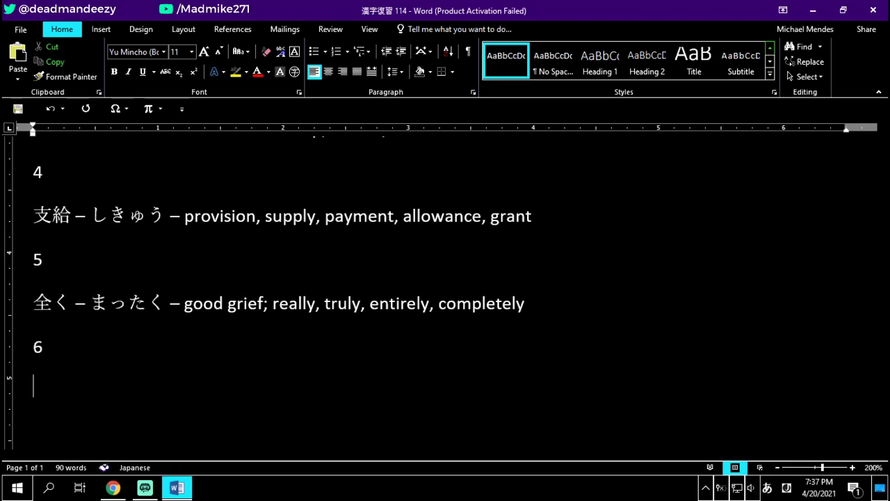
{"action": "type", "text": "ichi"}
{"action": "key", "text": "space"}
{"action": "key", "text": "space"}
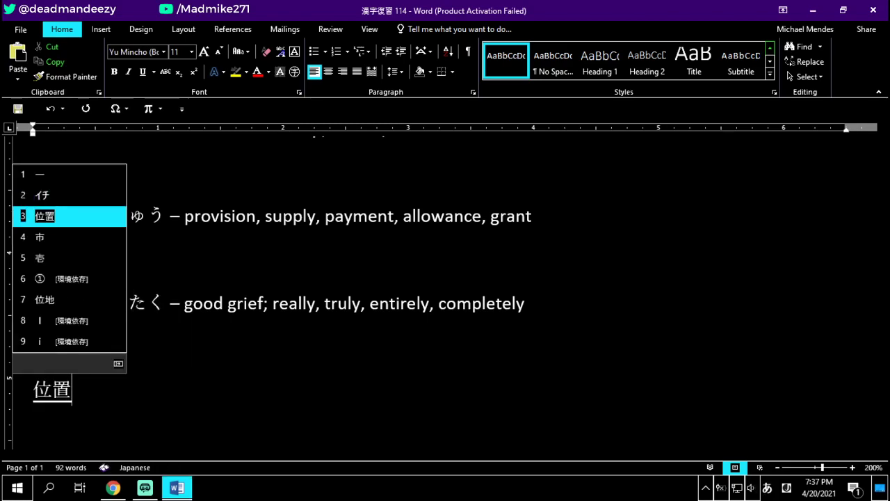
{"action": "key", "text": "Return"}
{"action": "key", "text": "alt+grave"}
{"action": "type", "text": "-"}
{"action": "key", "text": "alt+grave"}
{"action": "type", "text": "ichi - "}
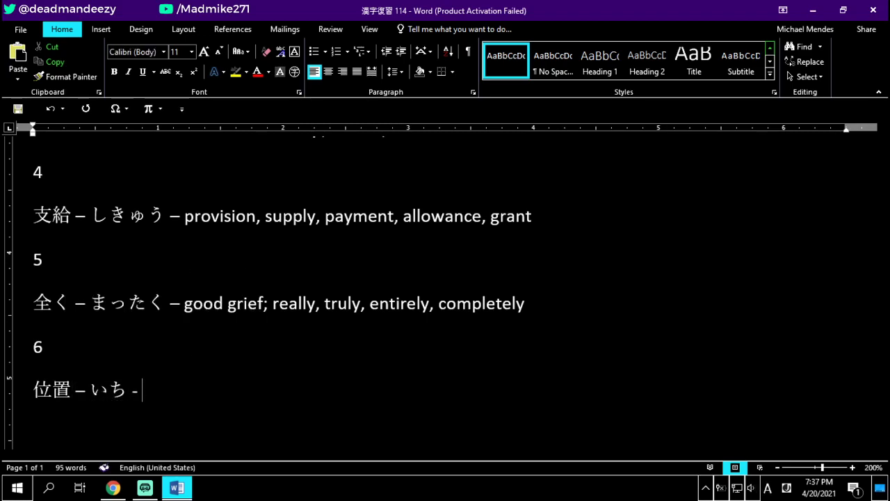
{"action": "type", "text": "place, situat"}
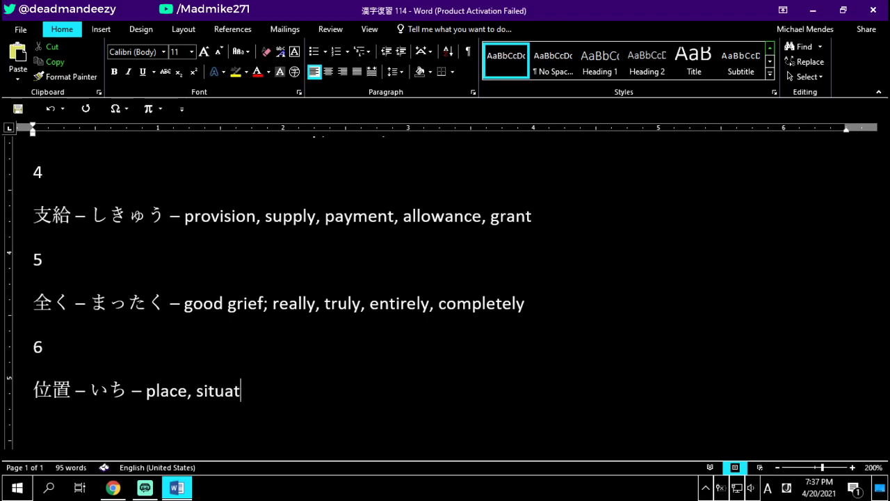
{"action": "type", "text": "ion, position, location"}
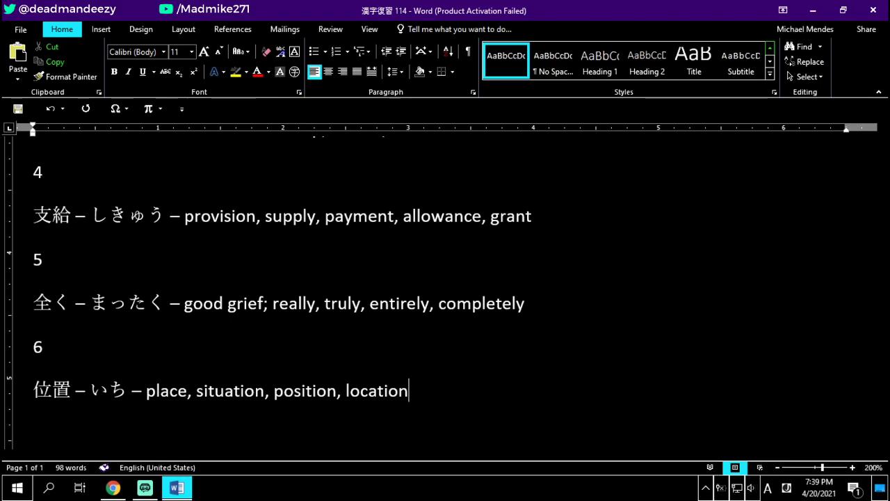
- Add the number 7 on a new line below the 位置 entry and start another line
{"action": "key", "text": "Return"}
{"action": "type", "text": "7"}
{"action": "key", "text": "Return"}
{"action": "scroll", "coordinate": [445, 292], "scroll_direction": "down", "scroll_amount": 3}
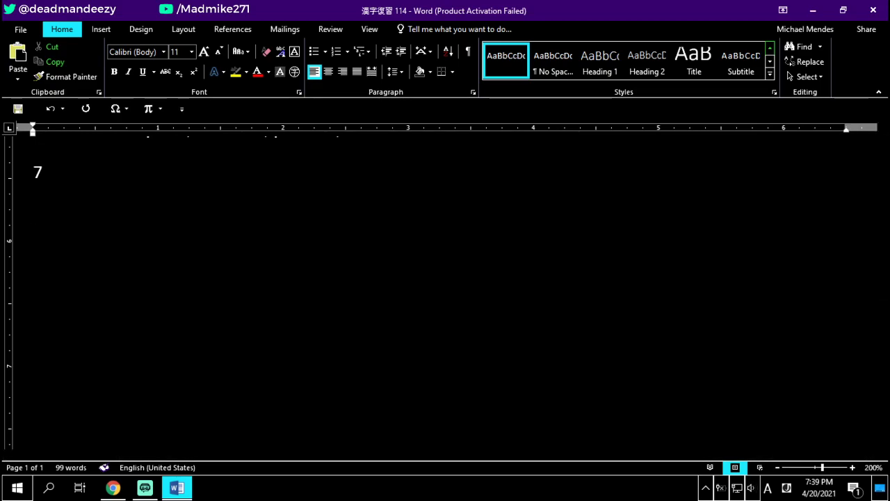
- Enter the word ワイワイ in katakana under number 7, followed by a dash
{"action": "key", "text": "alt+grave"}
{"action": "type", "text": "waiwai"}
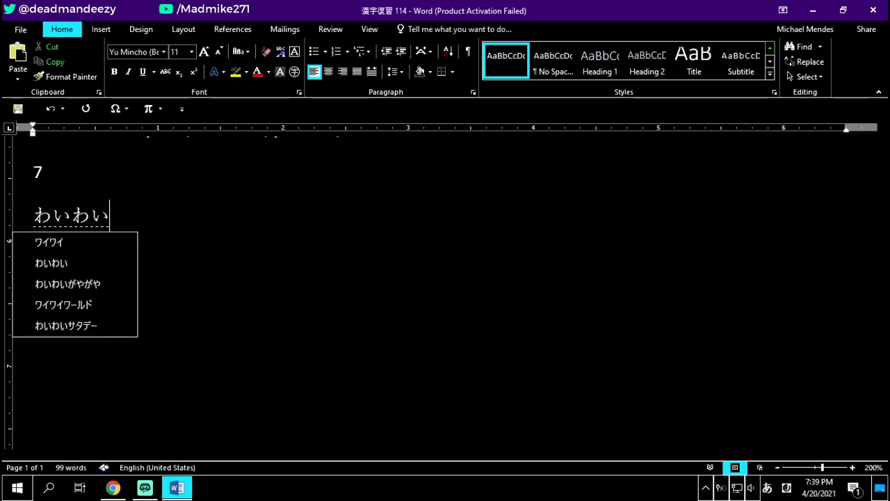
{"action": "key", "text": "space"}
{"action": "key", "text": "Return"}
{"action": "type", "text": "-"}
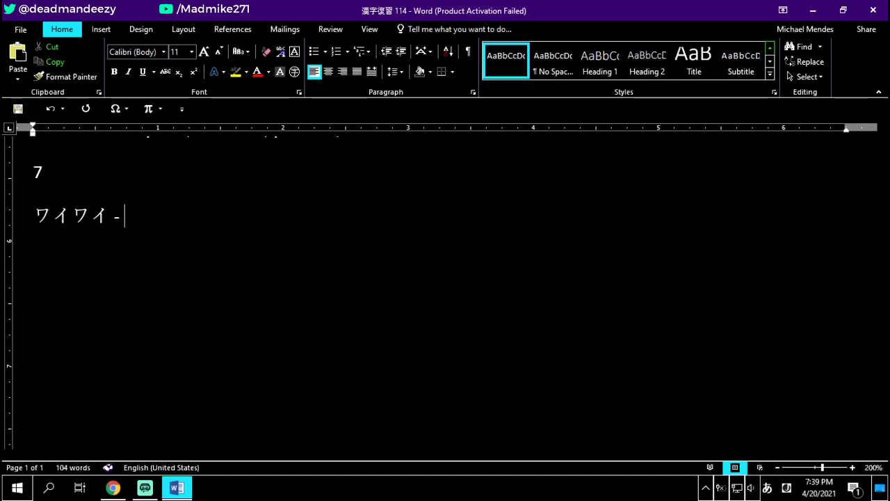
- Add the meanings "noisily; incessantly; loudly (crying)" after the dash in the ワイワイ entry
{"action": "key", "text": "alt+grave"}
{"action": "type", "text": "noisily; "}
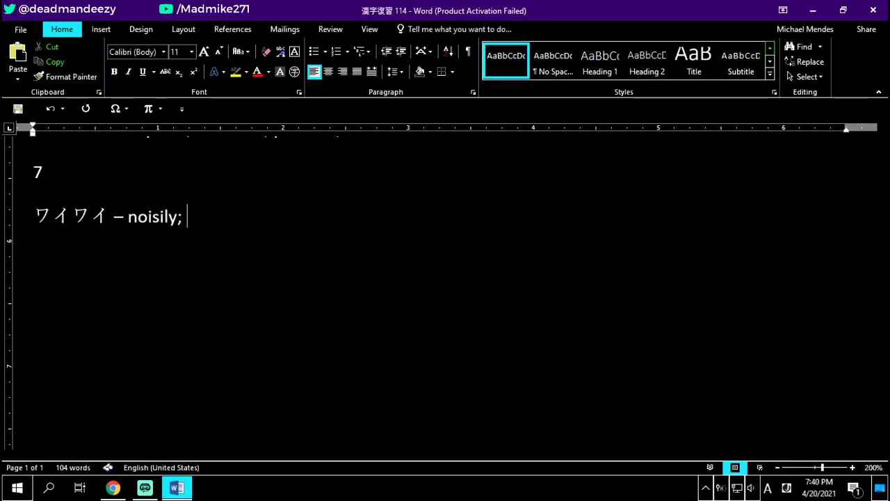
{"action": "type", "text": "incesse"}
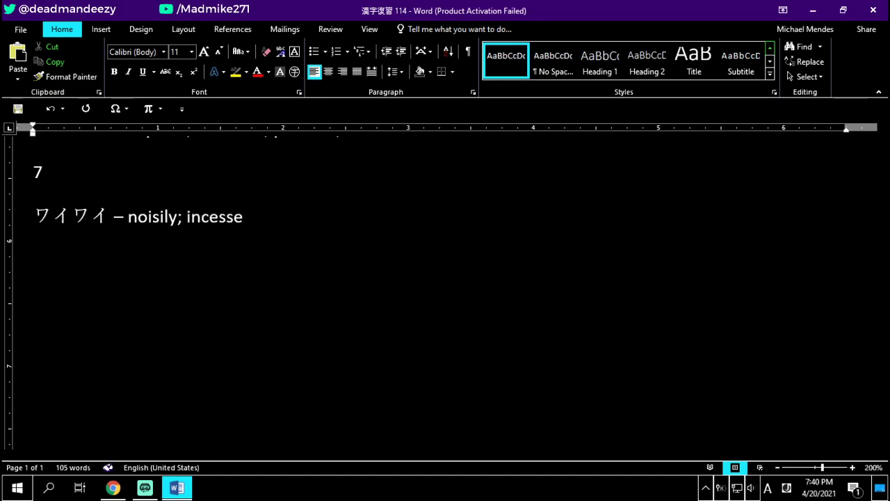
{"action": "key", "text": "BackSpace"}
{"action": "type", "text": "antly; "}
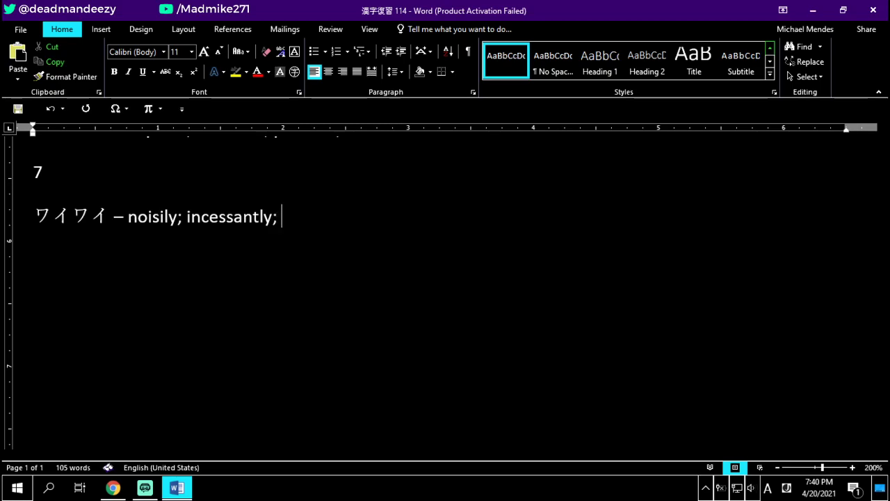
{"action": "type", "text": "loudly (cry"}
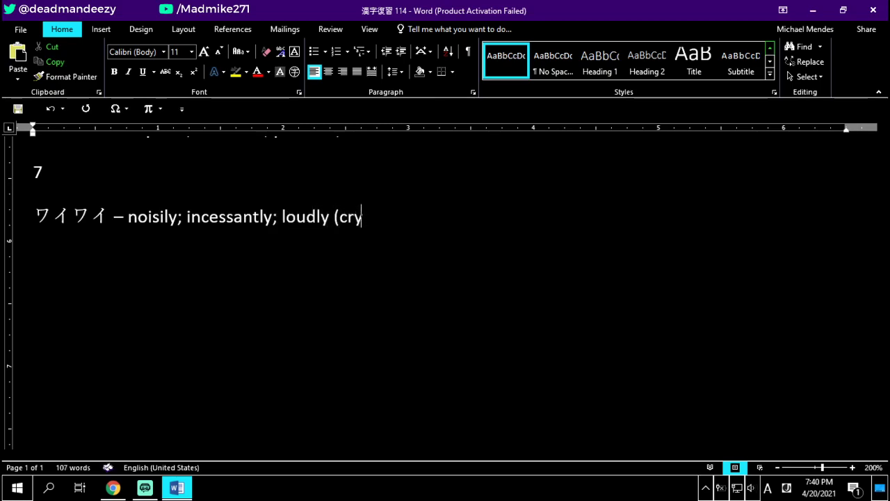
{"action": "type", "text": "ing)"}
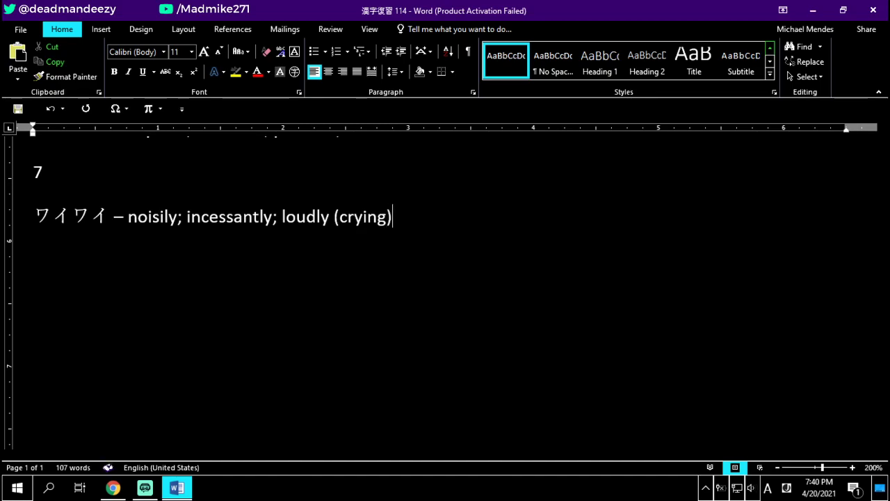
- Put the number 8 on its own line below the ワイワイ entry, remove the stray 8 after "(crying)", and continue on the line below
{"action": "type", "text": "8"}
{"action": "key", "text": "Return"}
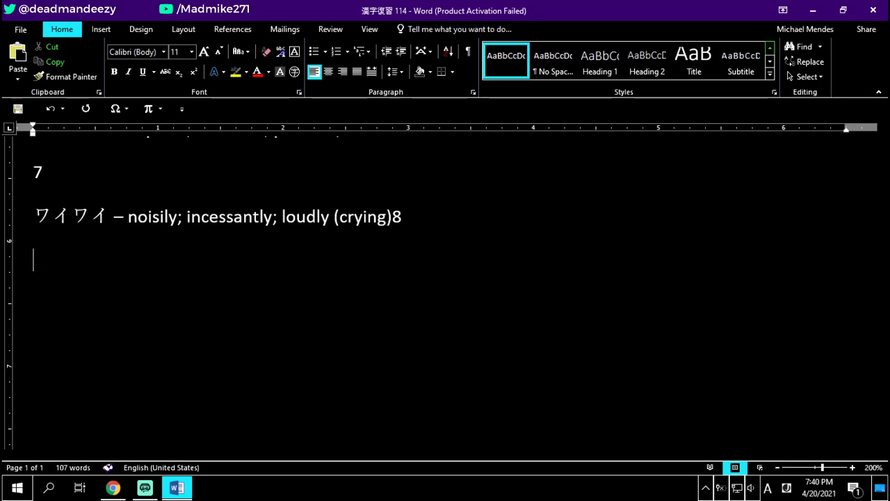
{"action": "type", "text": "8"}
{"action": "key", "text": "Return"}
{"action": "left_click", "coordinate": [402, 216]}
{"action": "key", "text": "BackSpace"}
{"action": "left_click", "coordinate": [33, 299]}
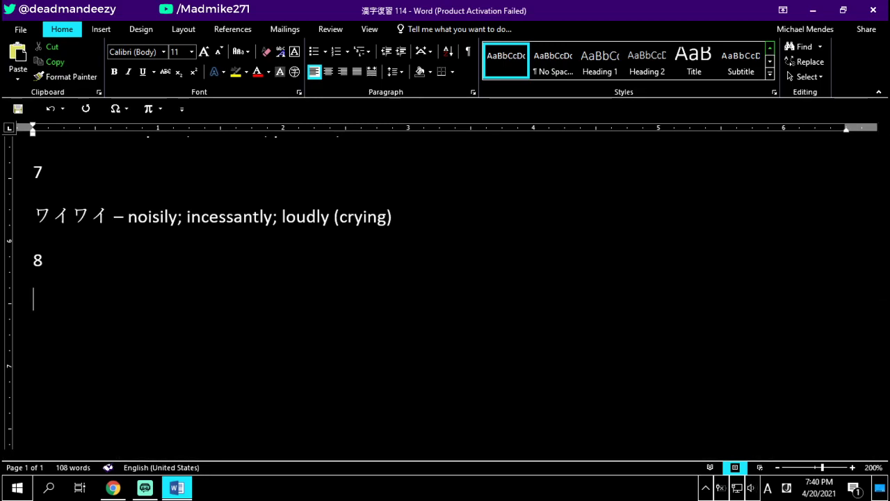
- Write 冗談 under number 8 with the hiragana reading じょうだん, placing a dash after each
{"action": "key", "text": "alt+grave"}
{"action": "type", "text": "jouda"}
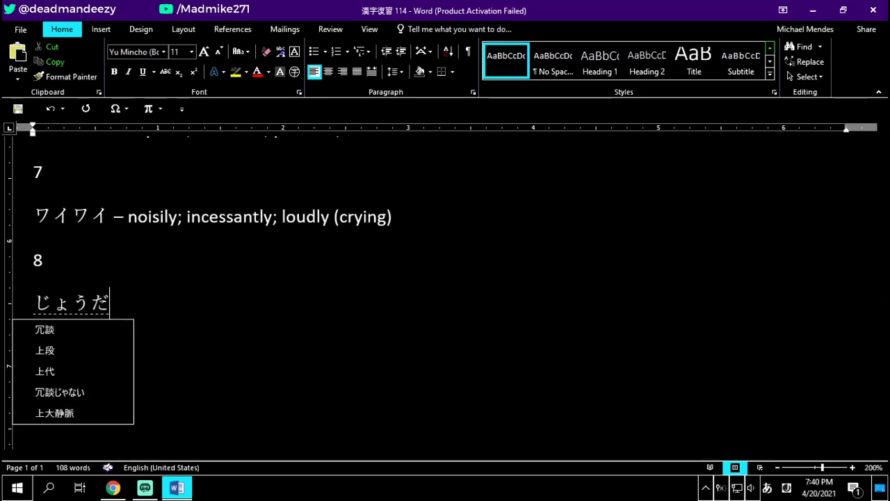
{"action": "type", "text": "n"}
{"action": "key", "text": "space"}
{"action": "key", "text": "Return"}
{"action": "key", "text": "alt+grave"}
{"action": "type", "text": "-"}
{"action": "key", "text": "alt+grave"}
{"action": "type", "text": "joudan"}
{"action": "key", "text": "Return"}
{"action": "key", "text": "alt+grave"}
{"action": "type", "text": "- "}
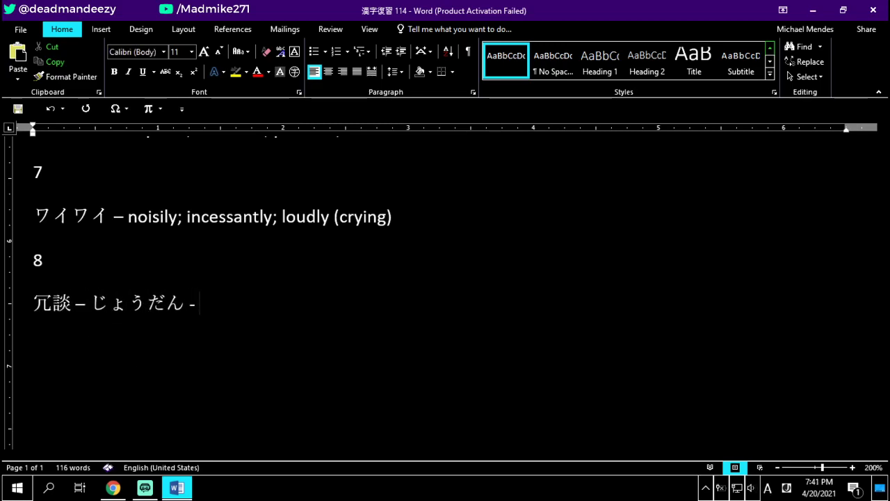
- Add the meanings "jest, joke, funny story" to the 冗談 entry, correcting the spelling of "funny"
{"action": "type", "text": "jest, j"}
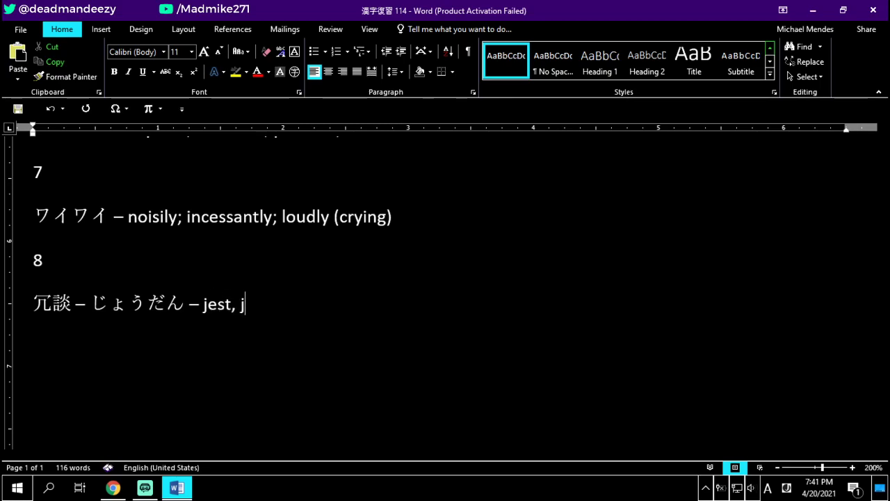
{"action": "type", "text": "oke, fnny story"}
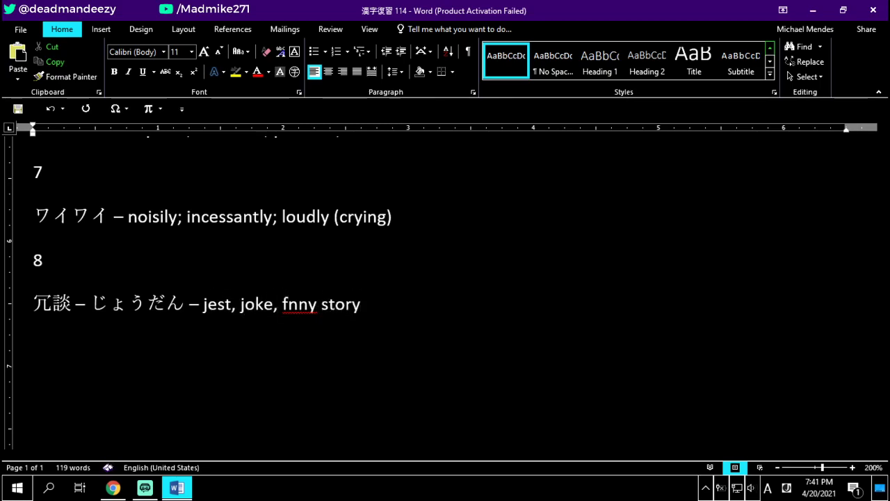
{"action": "key", "text": "Left"}
{"action": "key", "text": "Left"}
{"action": "key", "text": "Left"}
{"action": "key", "text": "Left"}
{"action": "key", "text": "Left"}
{"action": "key", "text": "Left"}
{"action": "key", "text": "Left"}
{"action": "key", "text": "Left"}
{"action": "key", "text": "Left"}
{"action": "type", "text": "u"}
{"action": "key", "text": "Right"}
{"action": "key", "text": "Right"}
{"action": "key", "text": "Right"}
{"action": "key", "text": "Right"}
{"action": "key", "text": "Right"}
{"action": "key", "text": "Right"}
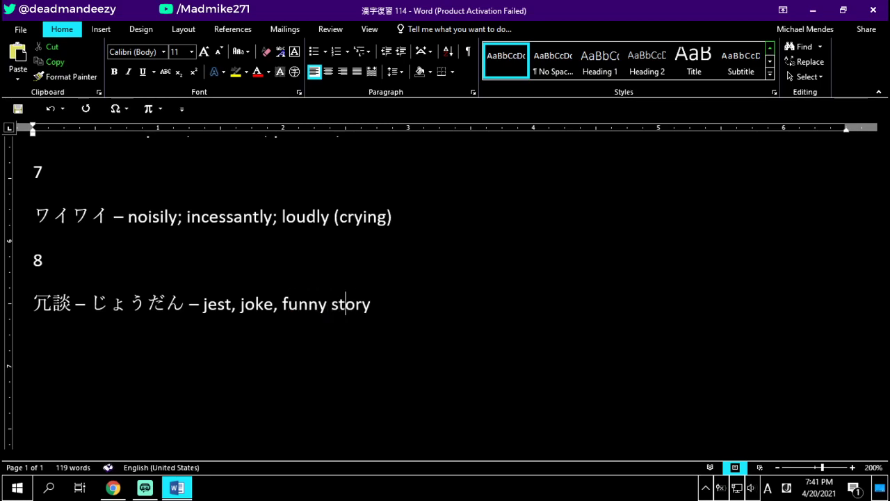
{"action": "key", "text": "Right"}
{"action": "key", "text": "Right"}
{"action": "key", "text": "Right"}
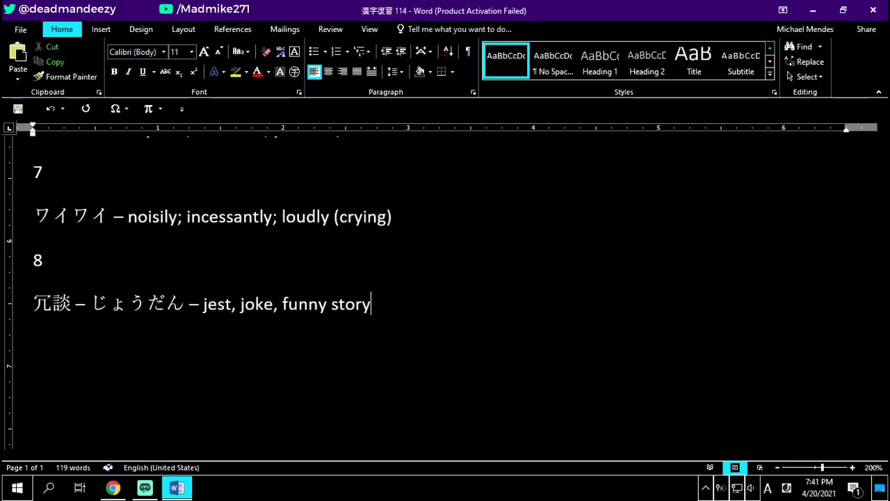
- Copy the kanji 冗 from the 冗談 entry onto a new line below it and add a dash
{"action": "key", "text": "Home"}
{"action": "key", "text": "shift+Right"}
{"action": "key", "text": "ctrl+c"}
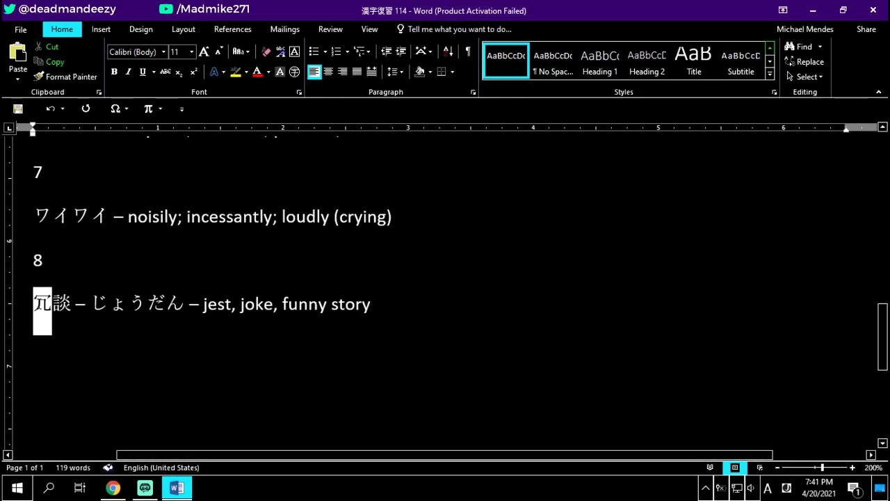
{"action": "key", "text": "Right"}
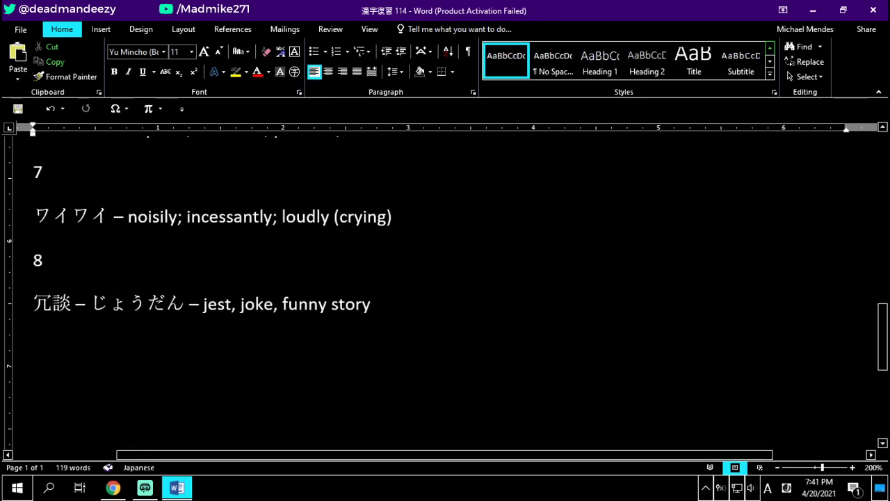
{"action": "key", "text": "End"}
{"action": "key", "text": "Return"}
{"action": "key", "text": "ctrl+v"}
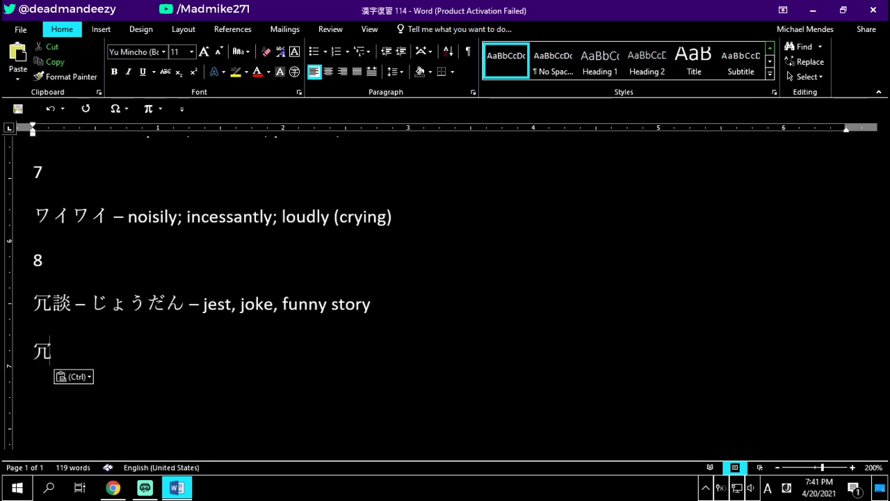
{"action": "type", "text": "-"}
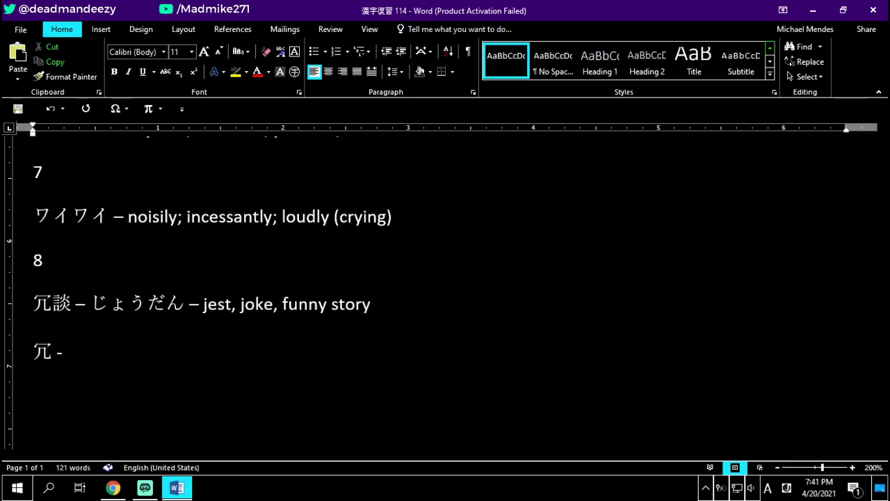
- Add the katakana reading ジョウ and the meanings "superfluous, useless" to the 冗 line, separated by a dash
{"action": "key", "text": "alt+grave"}
{"action": "type", "text": "jou"}
{"action": "key", "text": "space"}
{"action": "key", "text": "Return"}
{"action": "key", "text": "alt+grave"}
{"action": "type", "text": "- "}
{"action": "type", "text": "superfl"}
{"action": "type", "text": "uous, useles"}
{"action": "type", "text": "s"}
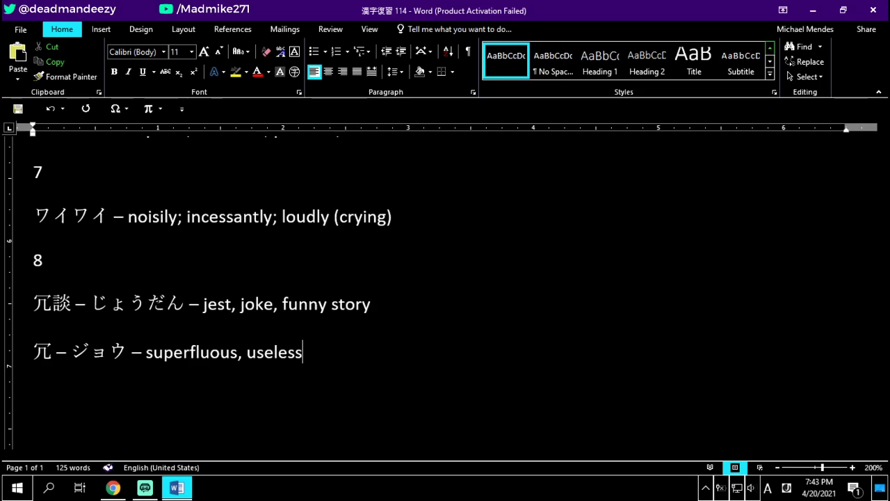
- Add the number 9 on a new line below the 冗 line and start another line
{"action": "key", "text": "Return"}
{"action": "type", "text": "9"}
{"action": "key", "text": "Return"}
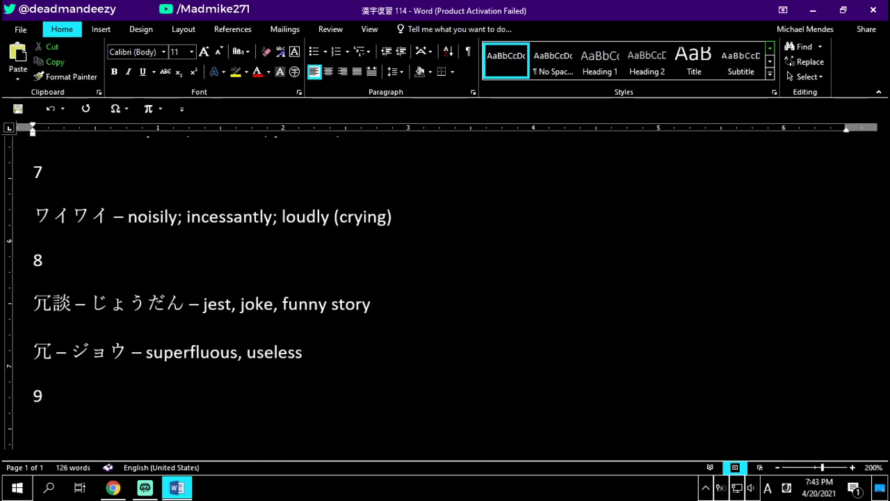
{"action": "scroll", "coordinate": [445, 292], "scroll_direction": "down", "scroll_amount": 5}
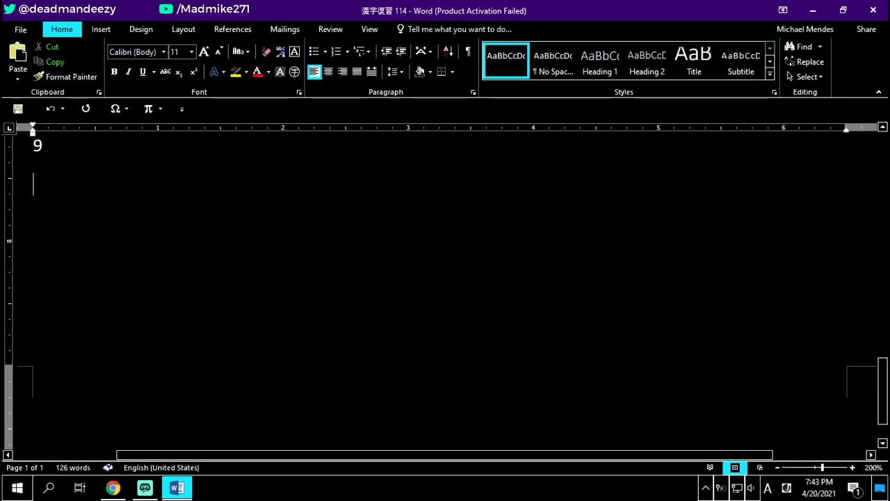
- Write 委員 under number 9, followed by a dash and the hiragana reading いいん
{"action": "key", "text": "alt+grave"}
{"action": "type", "text": "iin"}
{"action": "key", "text": "space"}
{"action": "key", "text": "Return"}
{"action": "key", "text": "alt+grave"}
{"action": "type", "text": "-"}
{"action": "key", "text": "alt+grave"}
{"action": "type", "text": "iin"}
{"action": "key", "text": "Return"}
{"action": "key", "text": "alt+grave"}
- Add the meaning "committee member" after a dash in the 委員 entry and start a new line
{"action": "type", "text": "- co"}
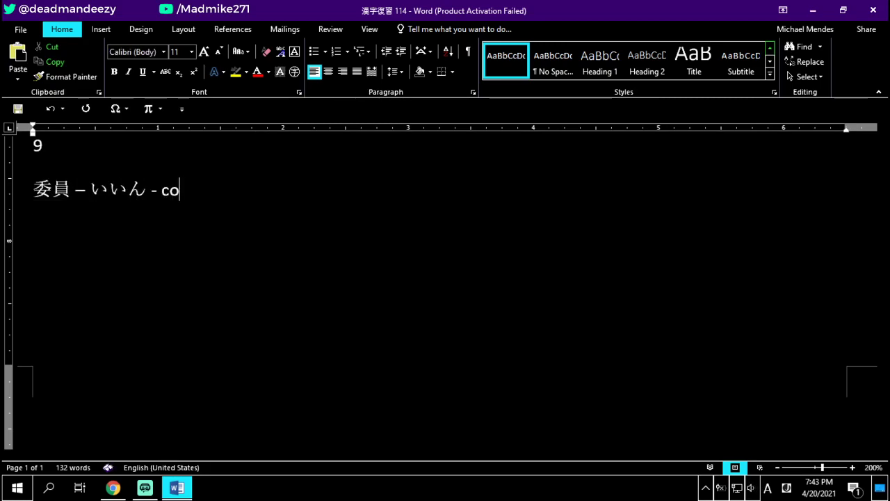
{"action": "type", "text": "mmittee "}
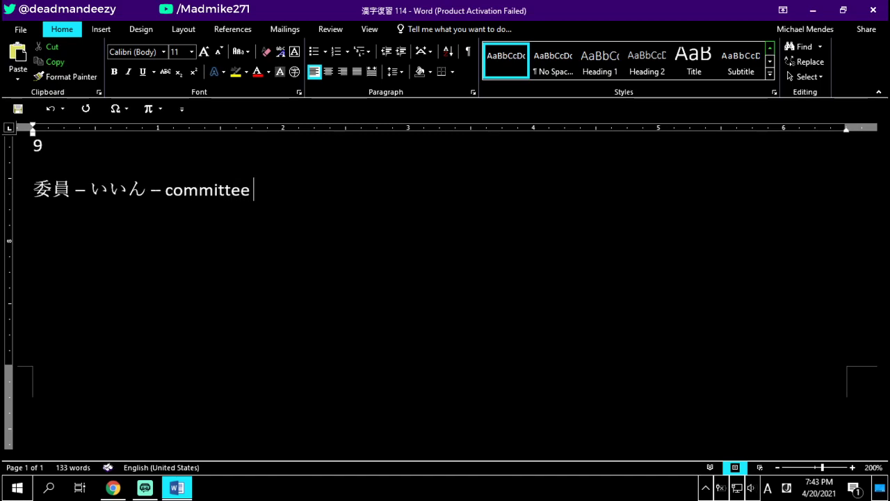
{"action": "type", "text": "member"}
{"action": "key", "text": "Return"}
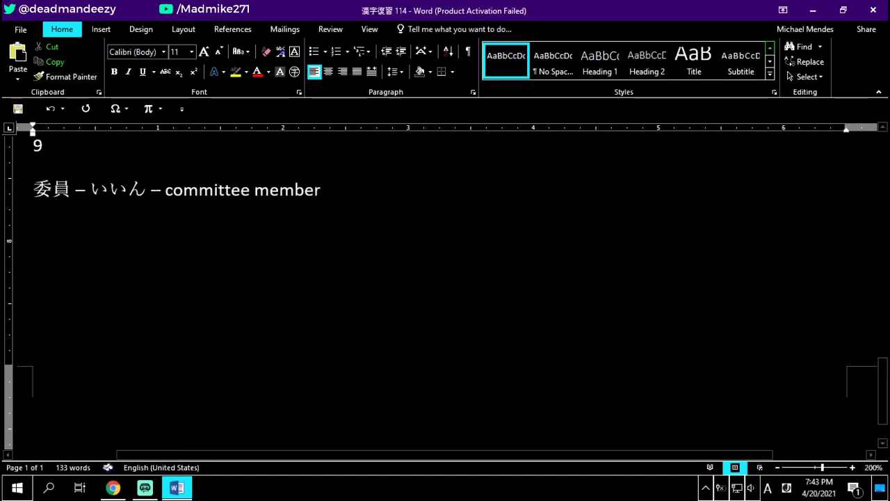
- Copy the kanji 委 from the 委員 entry onto the line below it and add a dash
{"action": "left_click_drag", "start_coordinate": [52, 189], "coordinate": [34, 189]}
{"action": "key", "text": "ctrl+c"}
{"action": "left_click", "coordinate": [33, 229]}
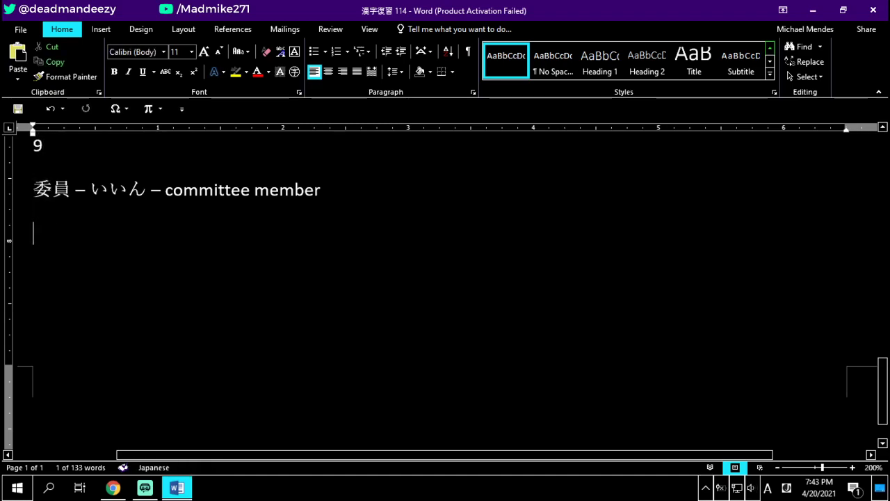
{"action": "key", "text": "ctrl+v"}
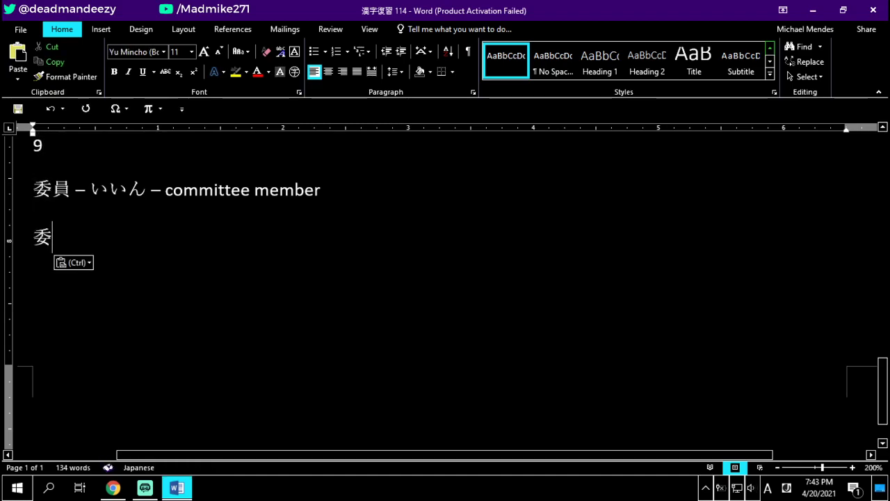
{"action": "type", "text": "-"}
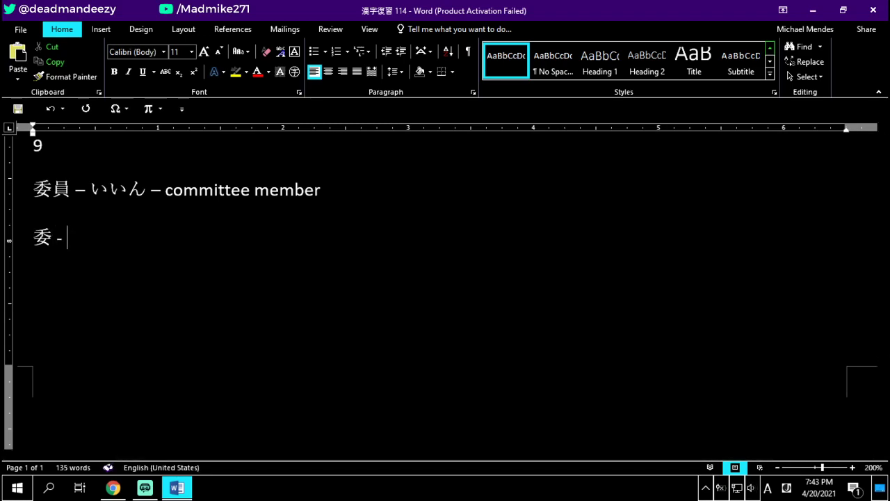
- Write the hiragana reading ゆだ.ねる after the dash on the 委 line
{"action": "key", "text": "alt+grave"}
{"action": "type", "text": "yada"}
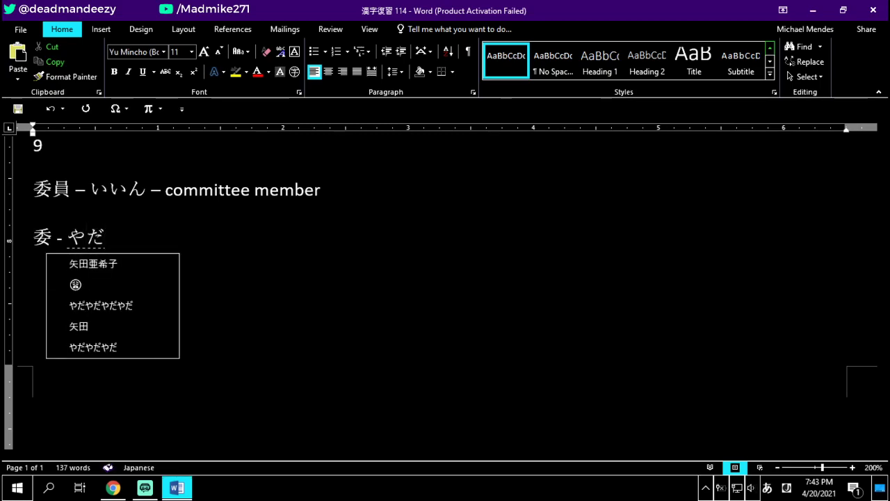
{"action": "key", "text": "BackSpace"}
{"action": "key", "text": "BackSpace"}
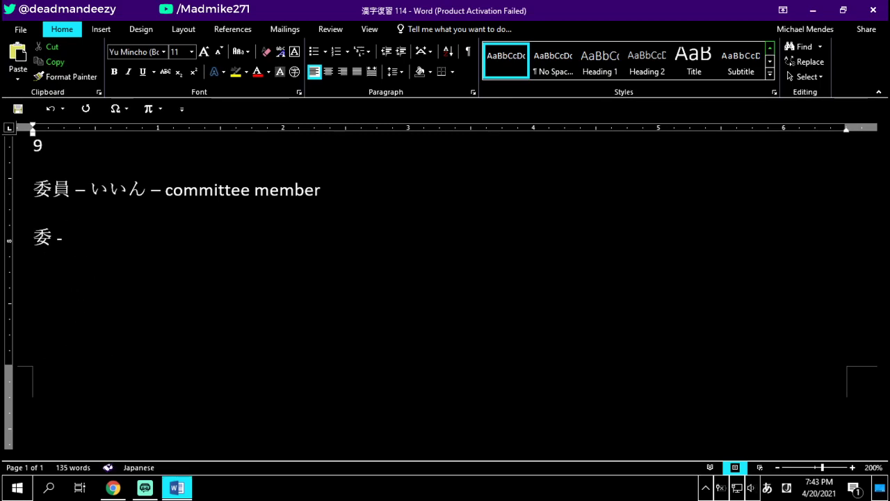
{"action": "type", "text": "yuda."}
{"action": "key", "text": "alt+grave"}
{"action": "key", "text": "alt+grave"}
{"action": "type", "text": "neru"}
{"action": "key", "text": "Return"}
{"action": "key", "text": "alt+grave"}
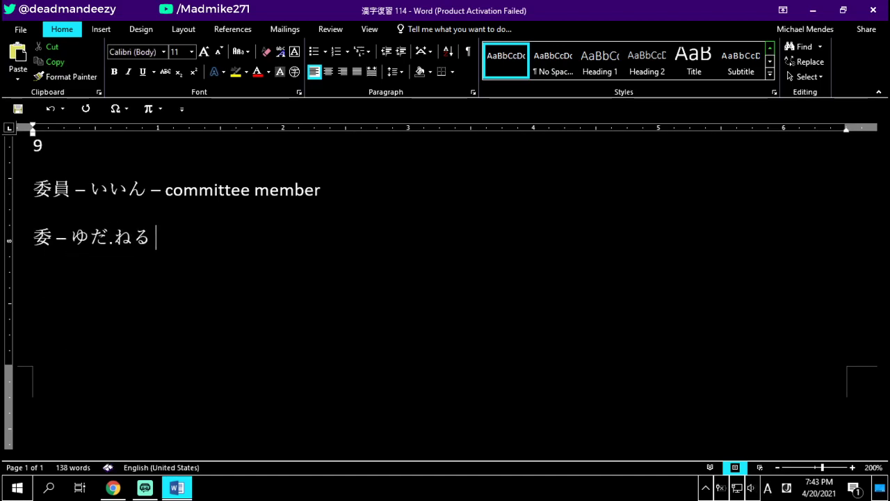
- Add the katakana reading イ and the meanings "committee, entrust to, leave to, devote" to the 委 line, separated by dashes
{"action": "type", "text": "-"}
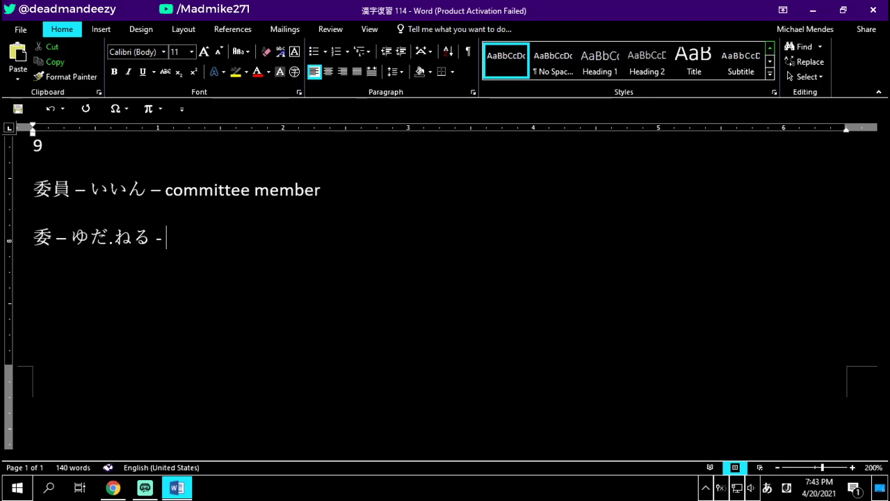
{"action": "type", "text": " イ"}
{"action": "key", "text": "Return"}
{"action": "type", "text": "- "}
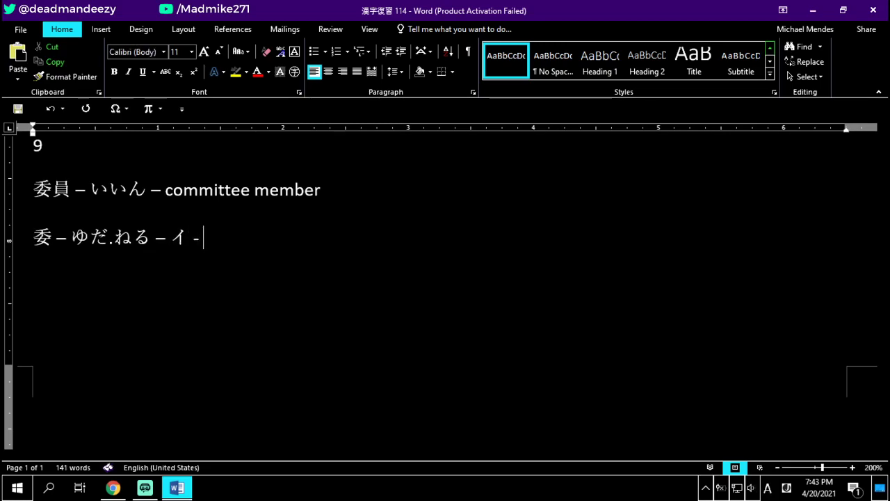
{"action": "type", "text": "committee,"}
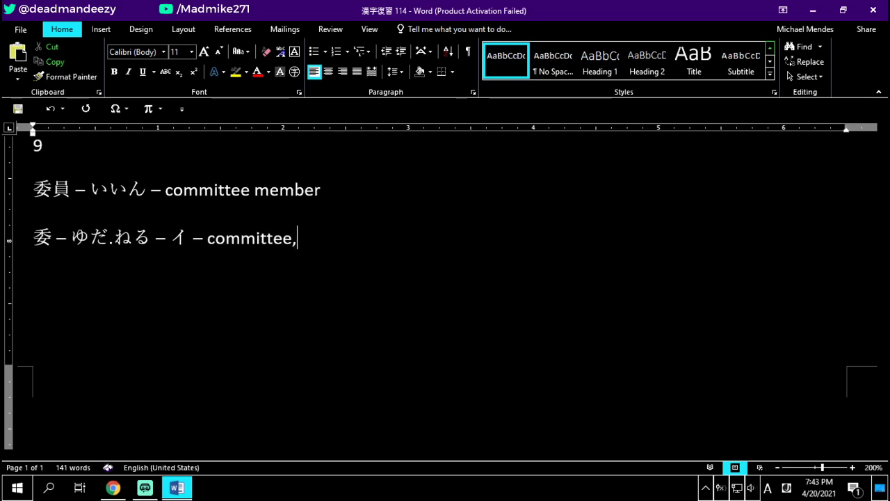
{"action": "type", "text": ","}
{"action": "key", "text": "BackSpace"}
{"action": "type", "text": "entrust to, "}
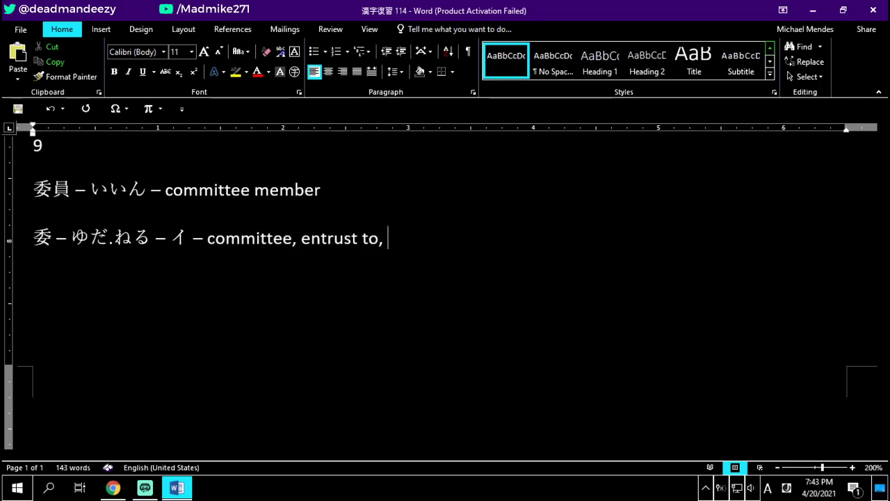
{"action": "type", "text": "leave to, devote"}
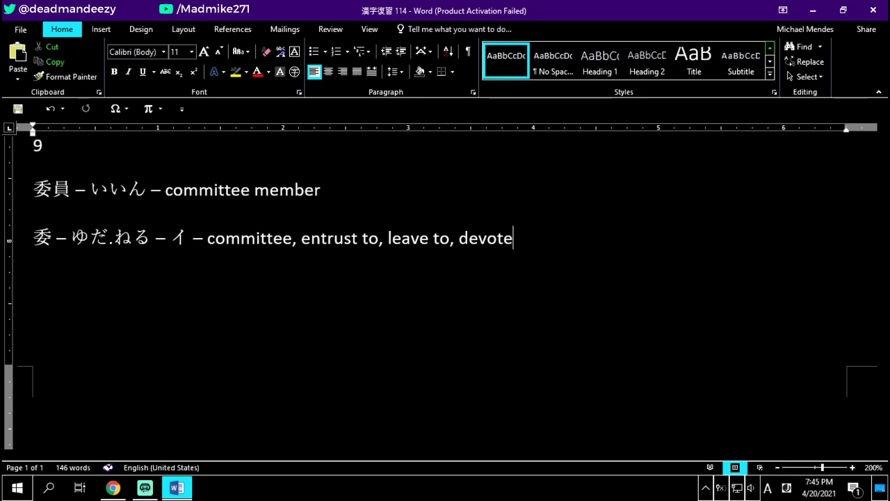
- Add the number 10 below the 委 line and write 水分 with a dash under it
{"action": "key", "text": "Return"}
{"action": "type", "text": "10"}
{"action": "key", "text": "Return"}
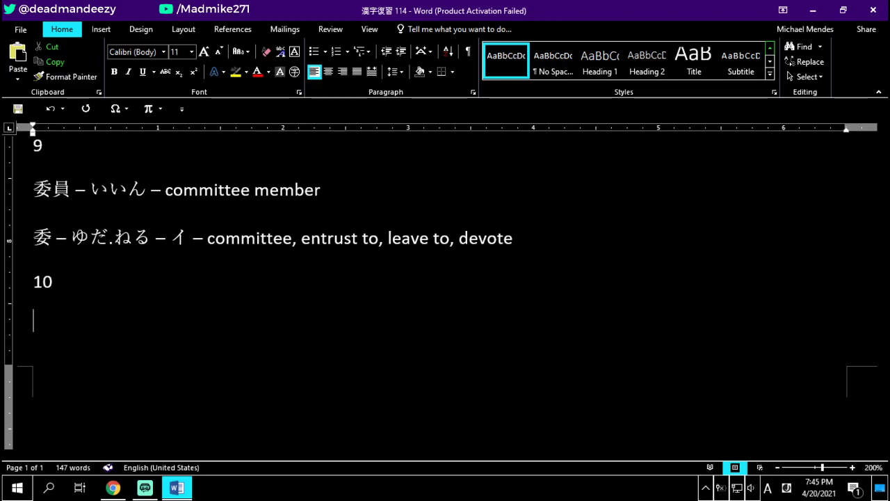
{"action": "key", "text": "alt+grave"}
{"action": "type", "text": "suibun"}
{"action": "key", "text": "space"}
{"action": "key", "text": "Return"}
{"action": "type", "text": "- "}
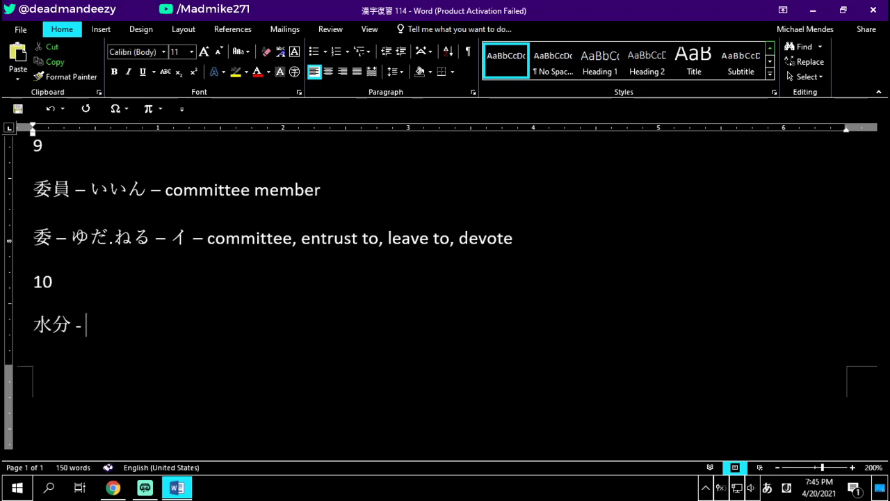
- Add the reading すいぶん and the meanings "water, liquid, fluid, moisture, humidity, sap, juice" to the 水分 line, separated by a dash
{"action": "type", "text": "suibunn"}
{"action": "key", "text": "Return"}
{"action": "type", "text": "- wa"}
{"action": "type", "text": "ter, liquid, "}
{"action": "type", "text": "fluid, m"}
{"action": "type", "text": "oisture, "}
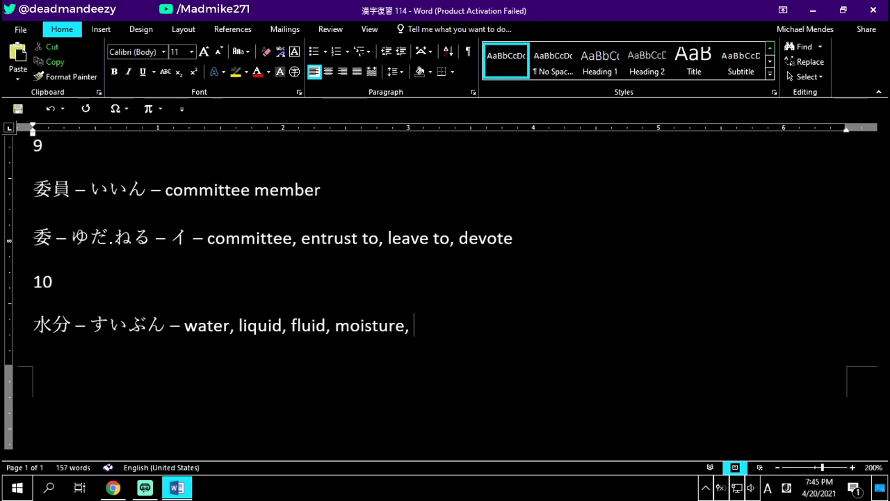
{"action": "type", "text": "f"}
{"action": "key", "text": "BackSpace"}
{"action": "type", "text": "humidity"}
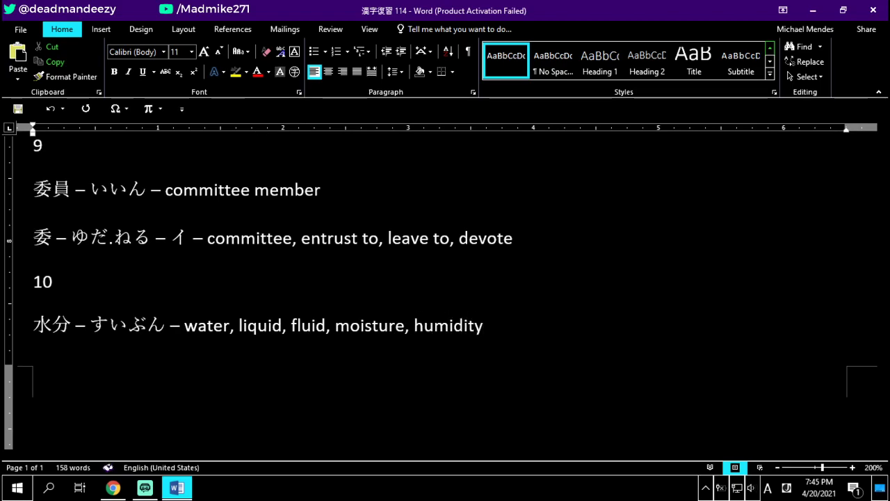
{"action": "type", "text": ", sap, "}
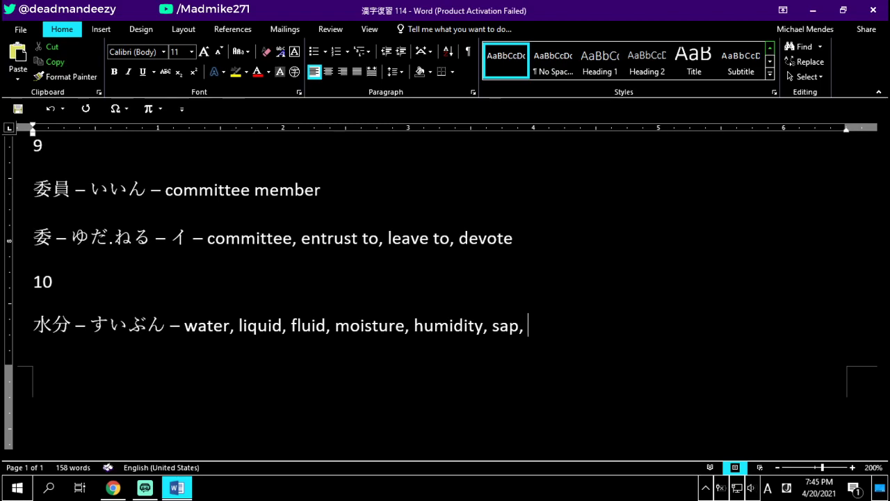
{"action": "type", "text": "juice"}
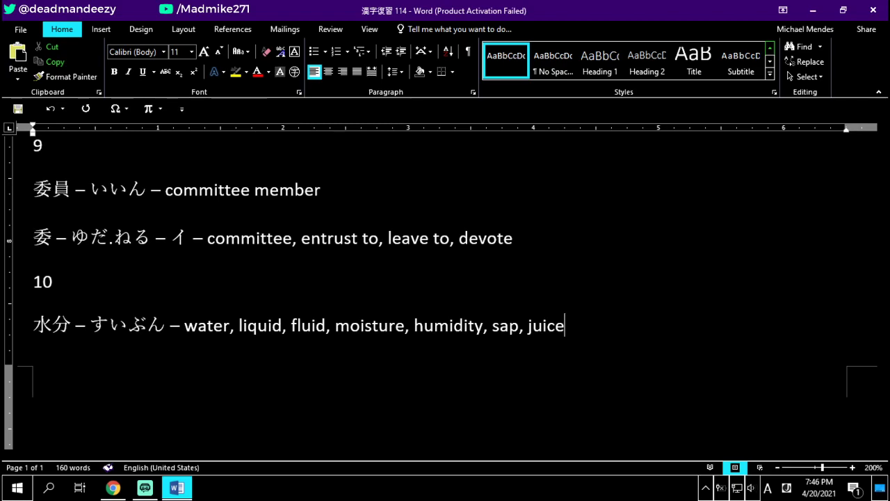
- Insert a page break after the 水分 entry and add the number 11 with a new line below it
{"action": "key", "text": "ctrl+Return"}
{"action": "type", "text": "11"}
{"action": "key", "text": "Return"}
{"action": "scroll", "coordinate": [445, 292], "scroll_direction": "down", "scroll_amount": 3}
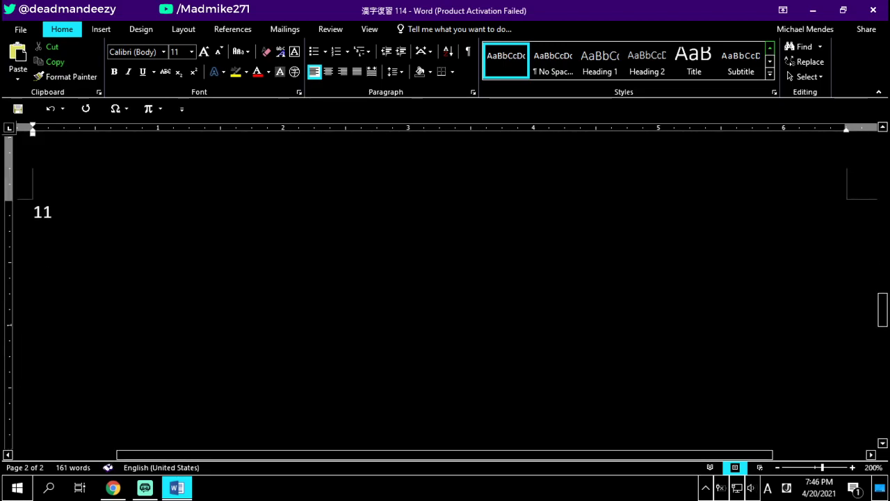
- Write おなら in hiragana under number 11, followed by a dash
{"action": "key", "text": "alt+grave"}
{"action": "type", "text": "onara"}
{"action": "key", "text": "Return"}
{"action": "key", "text": "alt+grave"}
{"action": "type", "text": "- "}
- Add the meanings "wind, gas, fart; something worthless, something not worth considering" to the おなら line
{"action": "type", "text": "wind, gas,"}
{"action": "type", "text": " fart;"}
{"action": "type", "text": " something "}
{"action": "type", "text": "f"}
{"action": "key", "text": "BackSpace"}
{"action": "type", "text": "worthless,"}
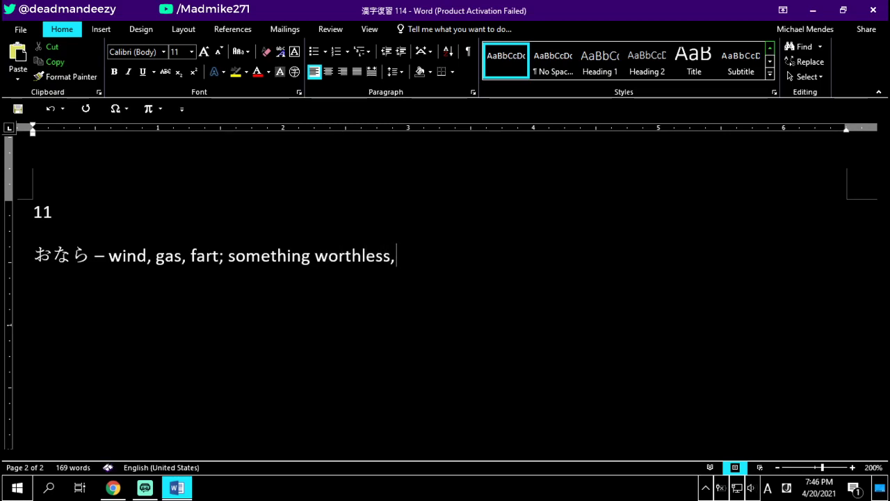
{"action": "type", "text": " something not worth considering"}
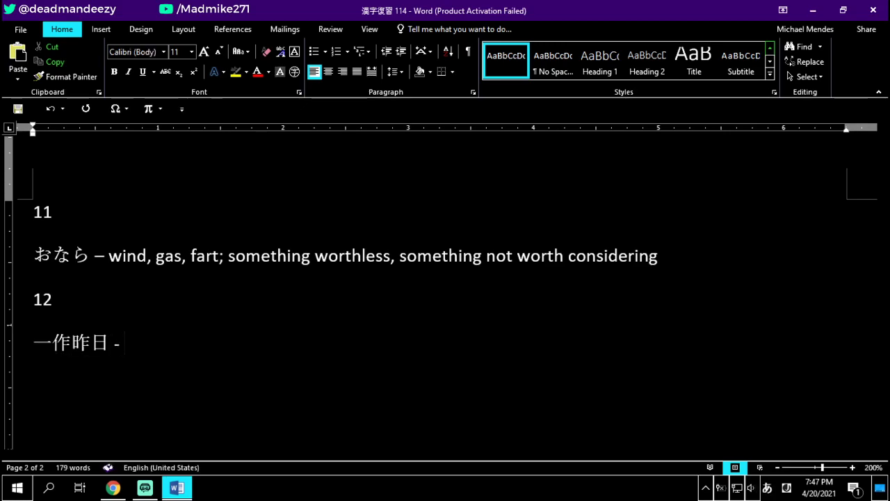
- Add the reading いっさくさくじつ and the meanings "two days before yesterday, three days ago" to the 一作昨日 line, separated by a dash
{"action": "type", "text": "issakusakujitsu"}
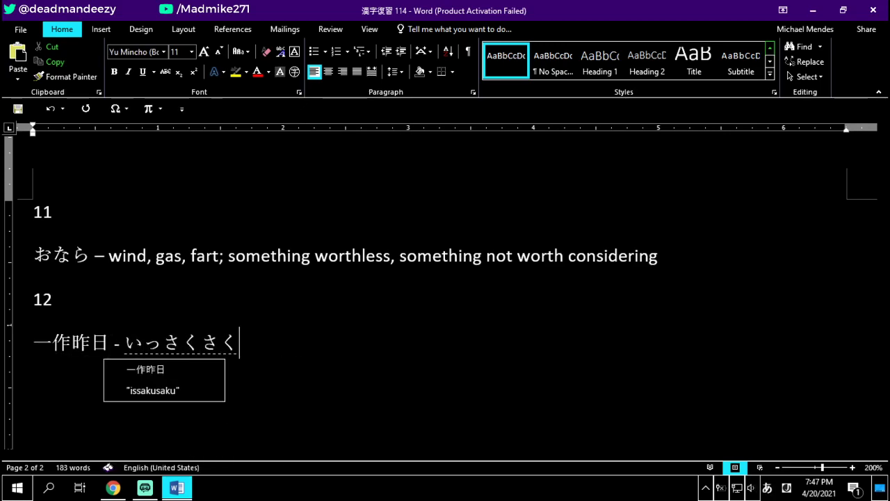
{"action": "key", "text": "Return"}
{"action": "key", "text": "alt+grave"}
{"action": "type", "text": "- "}
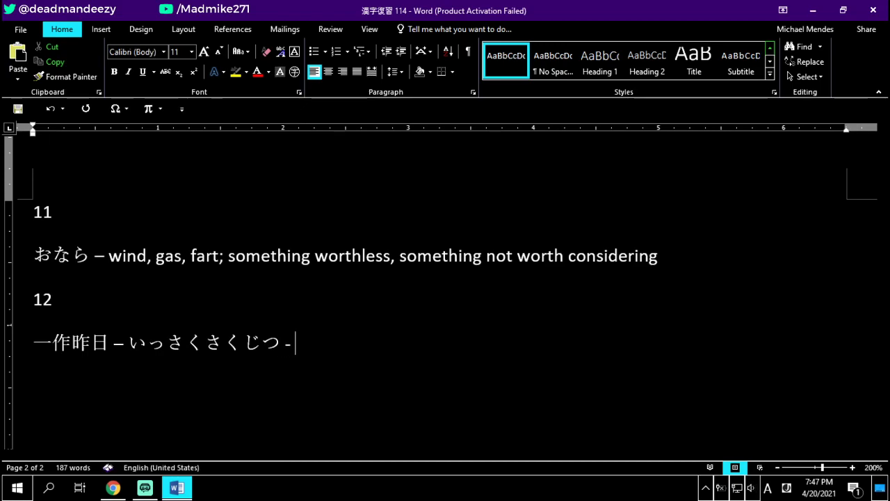
{"action": "type", "text": "two days before yesterday"}
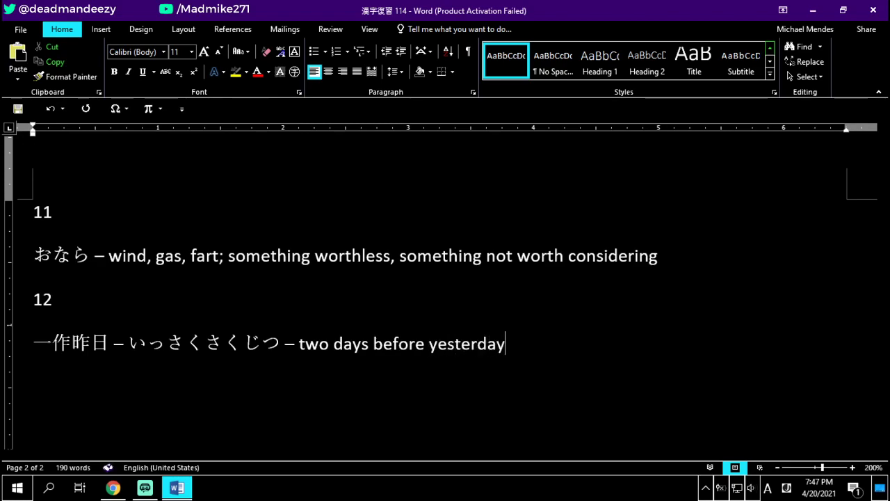
{"action": "type", "text": ", three days ag"}
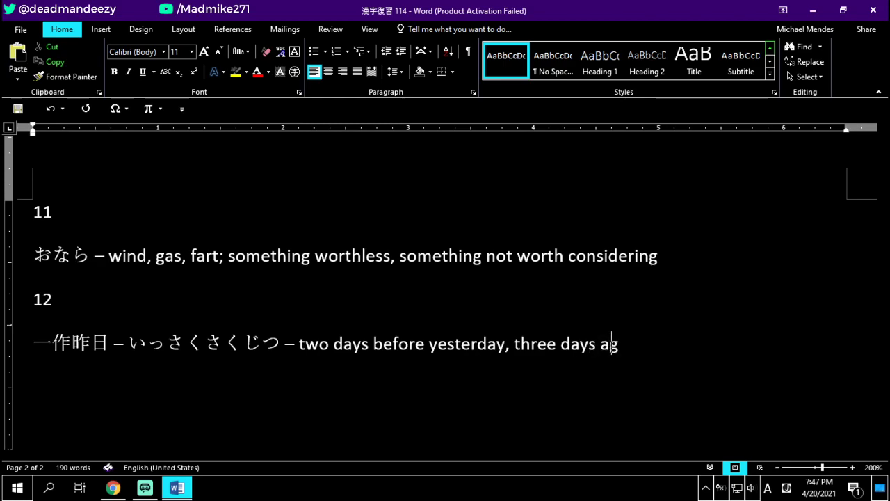
{"action": "type", "text": "o"}
- Replace the characters 作昨 in entry 12's word with the single kanji 昨
{"action": "left_click_drag", "start_coordinate": [34, 344], "coordinate": [52, 343]}
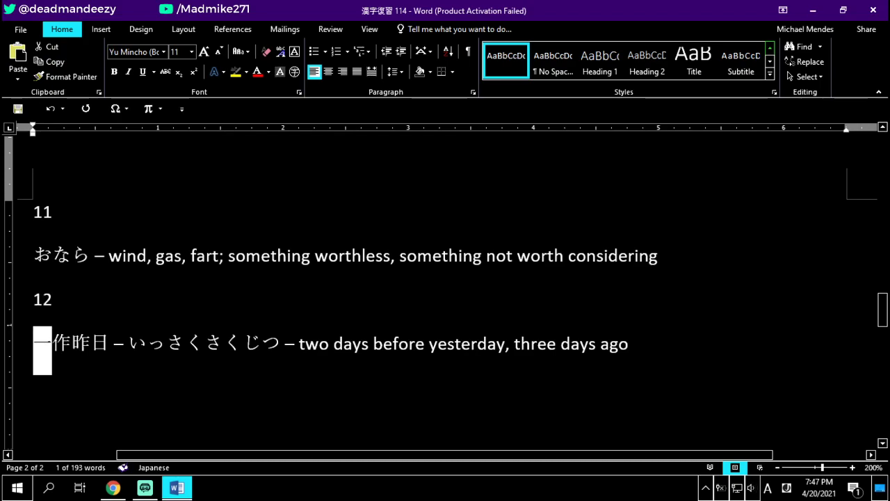
{"action": "left_click_drag", "start_coordinate": [53, 343], "coordinate": [109, 345]}
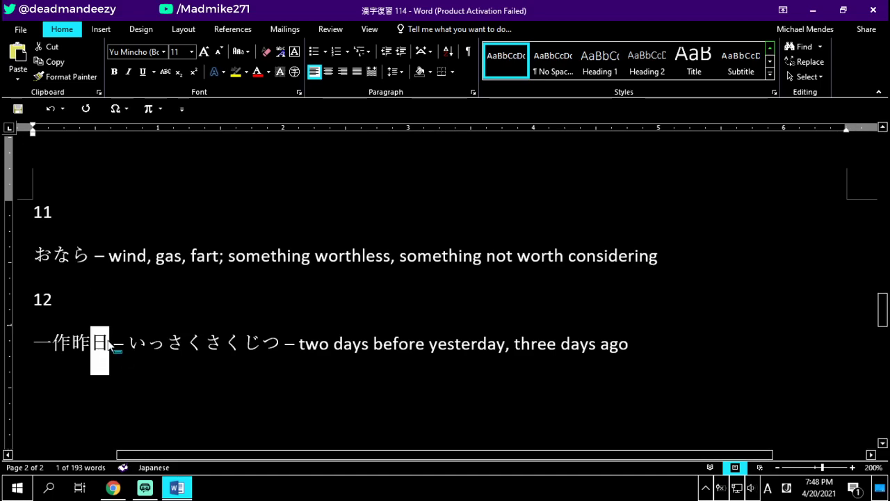
{"action": "left_click", "coordinate": [109, 344]}
{"action": "left_click_drag", "start_coordinate": [91, 343], "coordinate": [53, 344]}
{"action": "type", "text": "saku"}
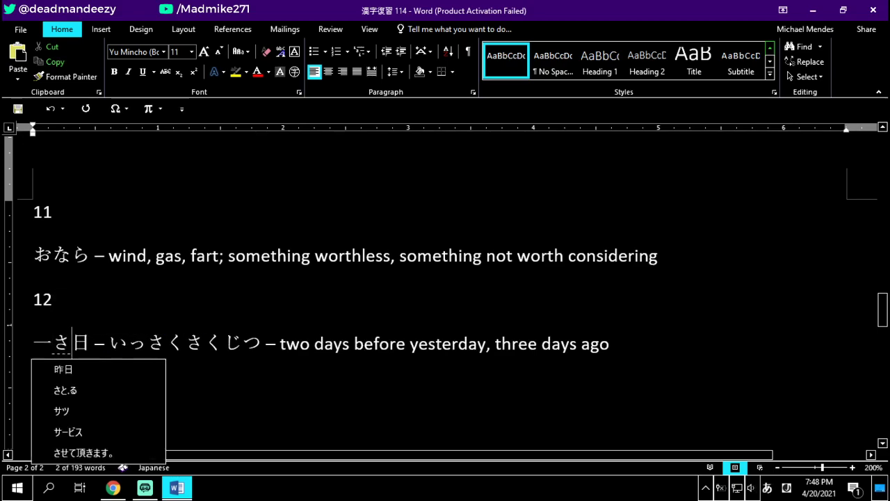
{"action": "key", "text": "space"}
{"action": "key", "text": "space"}
{"action": "key", "text": "space"}
{"action": "key", "text": "space"}
{"action": "key", "text": "space"}
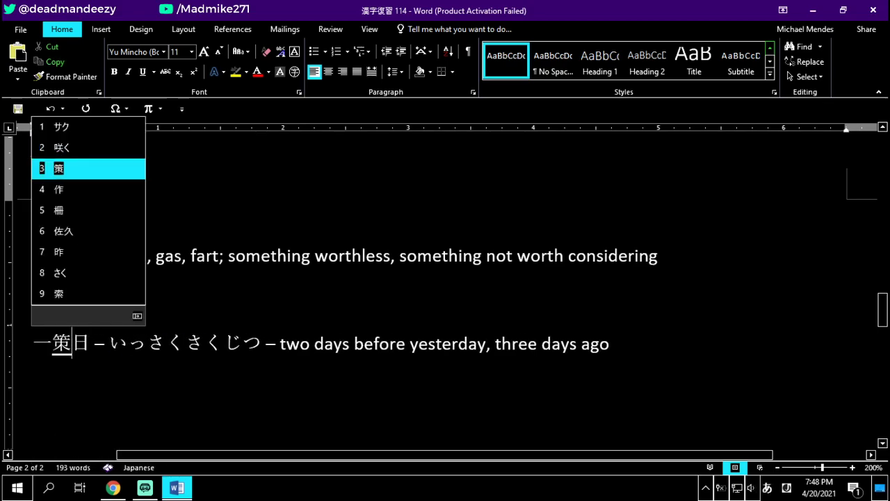
{"action": "key", "text": "space"}
{"action": "key", "text": "space"}
{"action": "key", "text": "Return"}
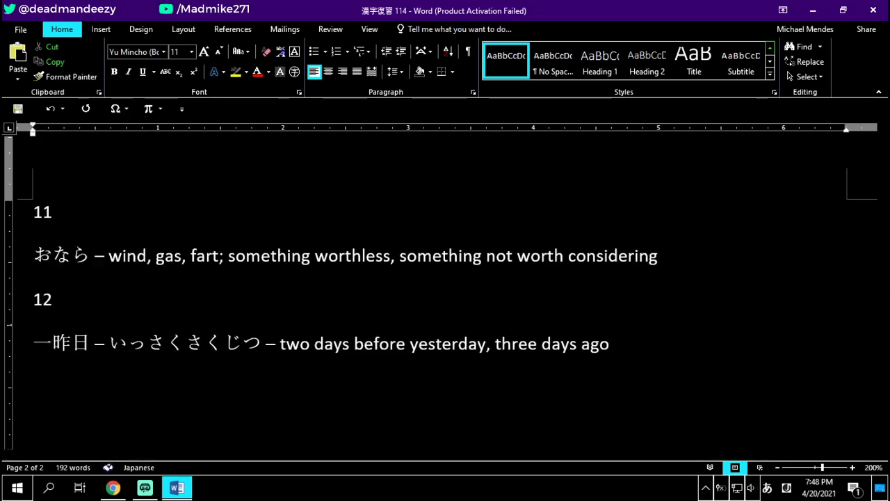
{"action": "key", "text": "alt+grave"}
{"action": "type", "text": "k "}
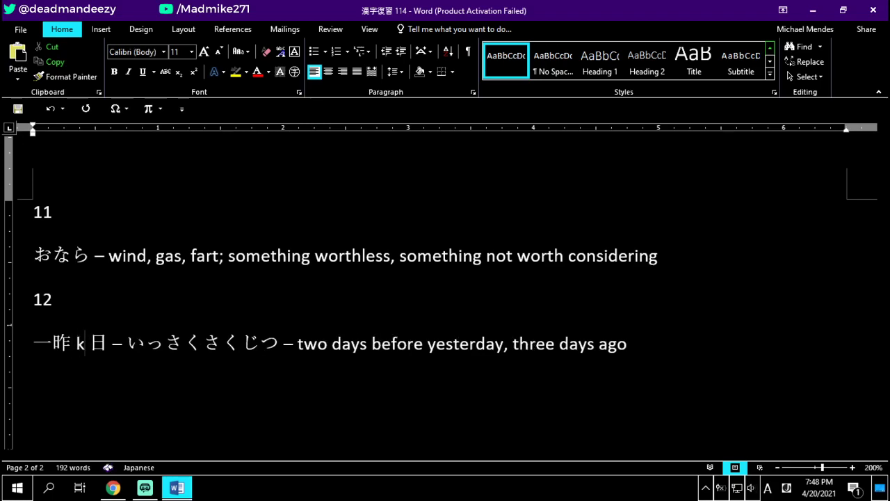
{"action": "type", "text": "agetsu"}
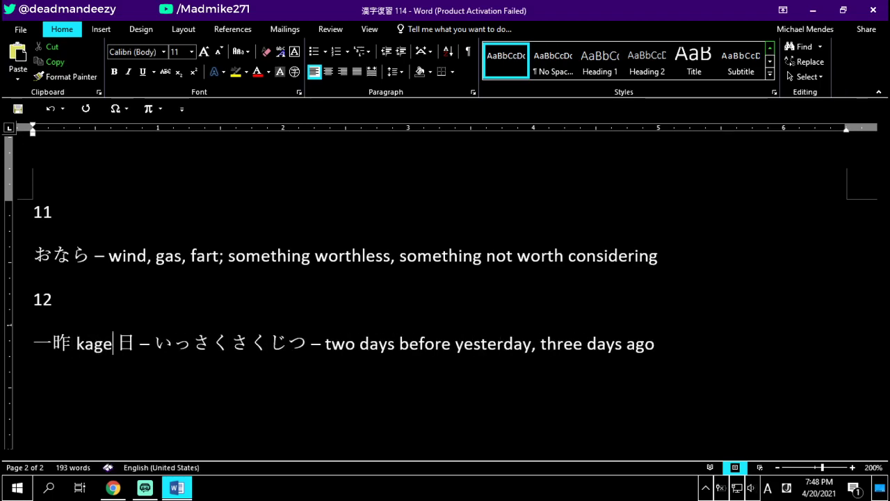
{"action": "key", "text": "BackSpace"}
{"action": "key", "text": "BackSpace"}
{"action": "key", "text": "BackSpace"}
{"action": "key", "text": "BackSpace"}
{"action": "key", "text": "BackSpace"}
{"action": "key", "text": "BackSpace"}
{"action": "key", "text": "BackSpace"}
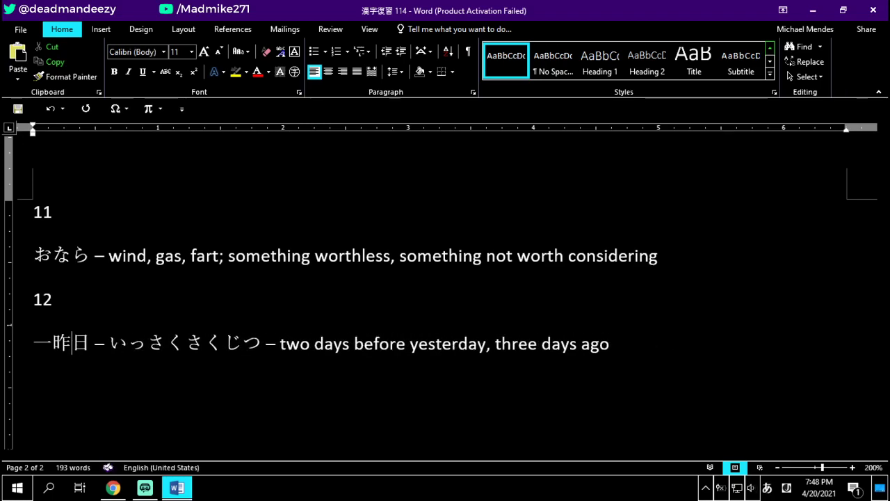
- Insert the character ヶ between 昨 and 日 in entry 12's word
{"action": "key", "text": "alt+grave"}
{"action": "type", "text": "kagetsu"}
{"action": "key", "text": "space"}
{"action": "key", "text": "Return"}
{"action": "key", "text": "BackSpace"}
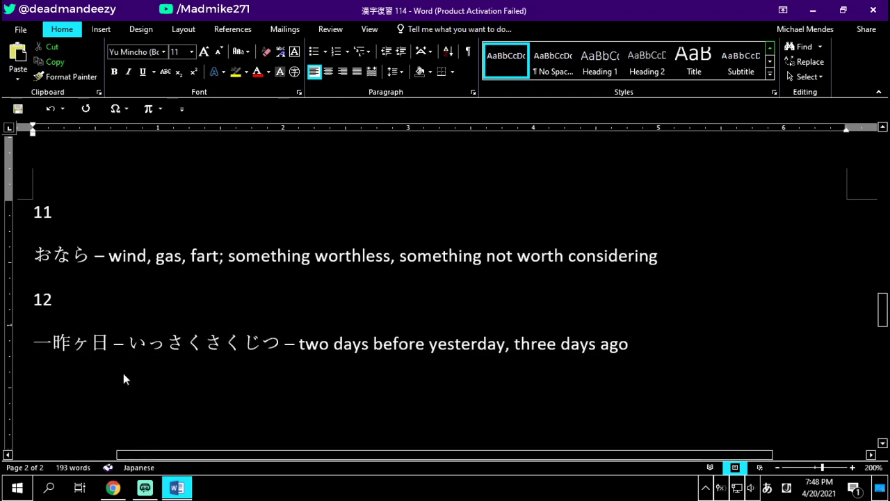
{"action": "left_click", "coordinate": [223, 343]}
{"action": "double_click", "coordinate": [79, 345]}
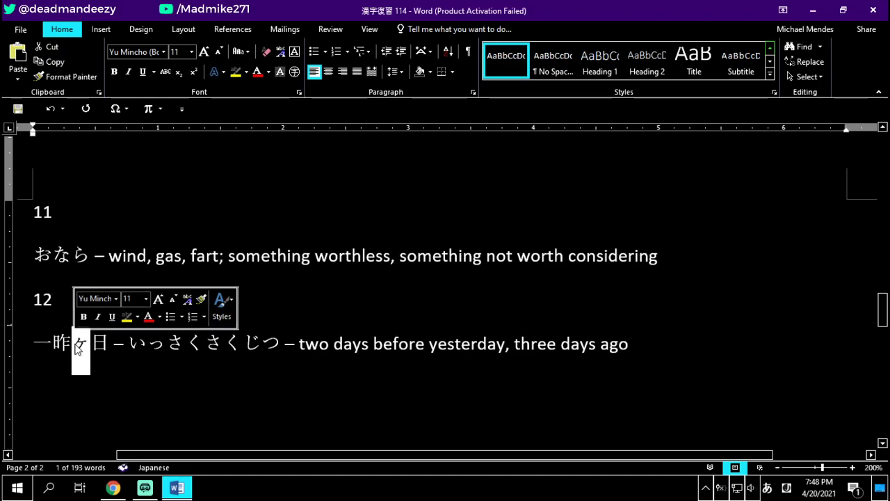
{"action": "double_click", "coordinate": [61, 343]}
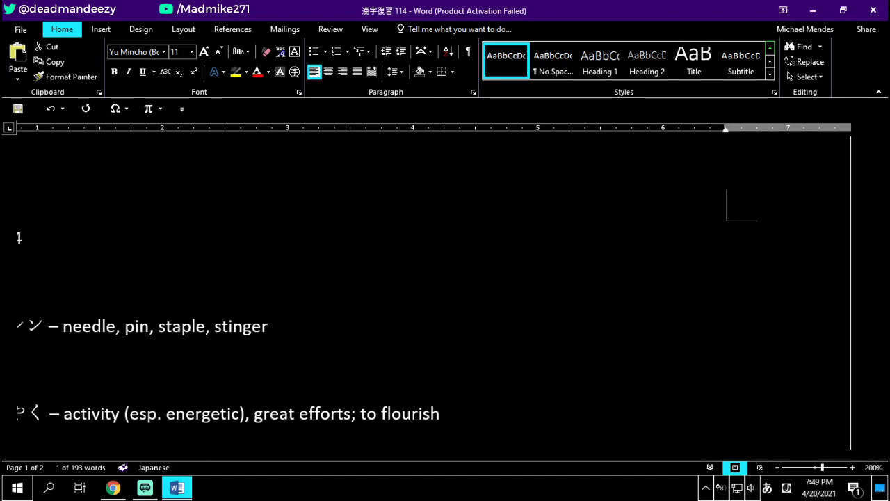
- Review the English meanings of entries 1 to 4 with the kanji out of view, and check the full lines of entries 3 and 4
{"action": "scroll", "coordinate": [434, 292], "scroll_direction": "down", "scroll_amount": 1}
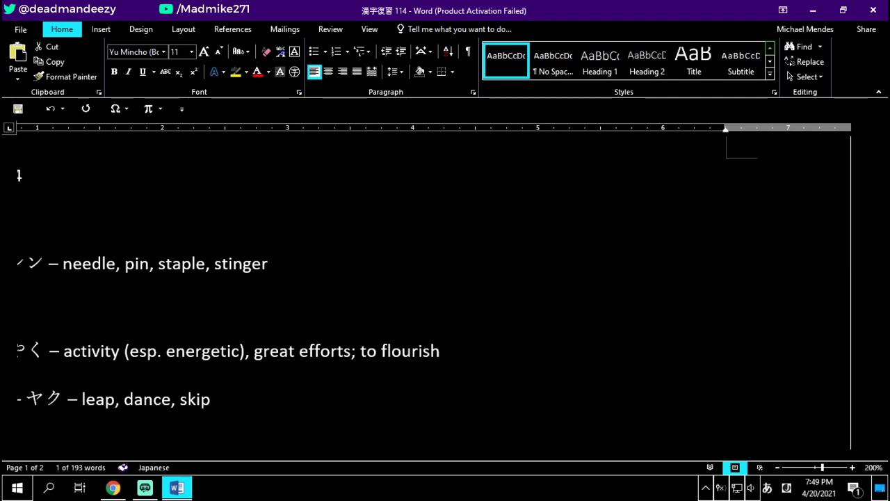
{"action": "left_click_drag", "start_coordinate": [236, 455], "coordinate": [108, 429]}
{"action": "key", "text": "Down"}
{"action": "key", "text": "Down"}
{"action": "key", "text": "Down"}
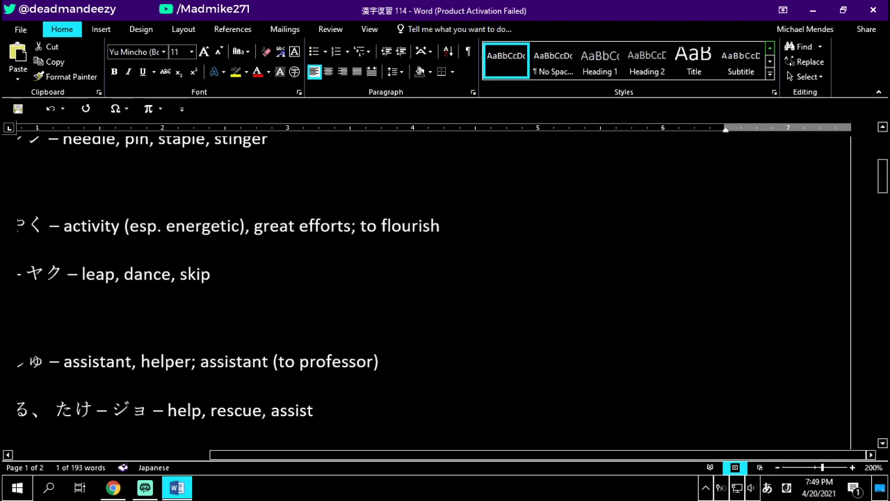
{"action": "scroll", "coordinate": [445, 292], "scroll_direction": "down", "scroll_amount": 5}
{"action": "scroll", "coordinate": [445, 292], "scroll_direction": "up", "scroll_amount": 2}
{"action": "scroll", "coordinate": [445, 292], "scroll_direction": "down", "scroll_amount": 1}
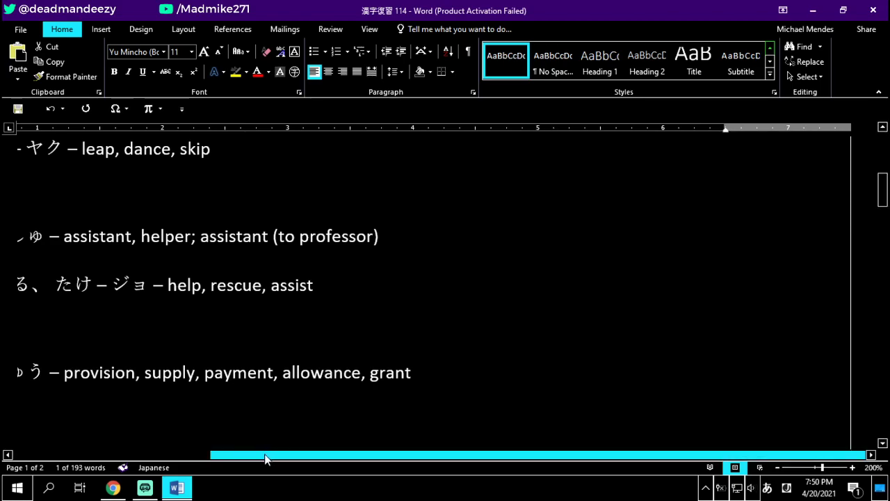
{"action": "left_click_drag", "start_coordinate": [261, 453], "coordinate": [154, 454]}
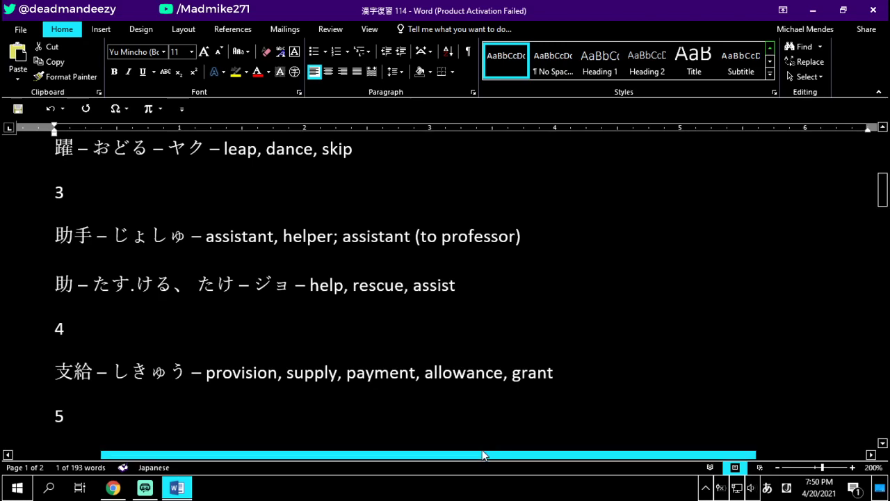
- Go through the English meanings of entries 4 to 12 with the Japanese words kept out of view
{"action": "scroll", "coordinate": [646, 421], "scroll_direction": "right", "scroll_amount": 3}
{"action": "scroll", "coordinate": [653, 306], "scroll_direction": "down", "scroll_amount": 3}
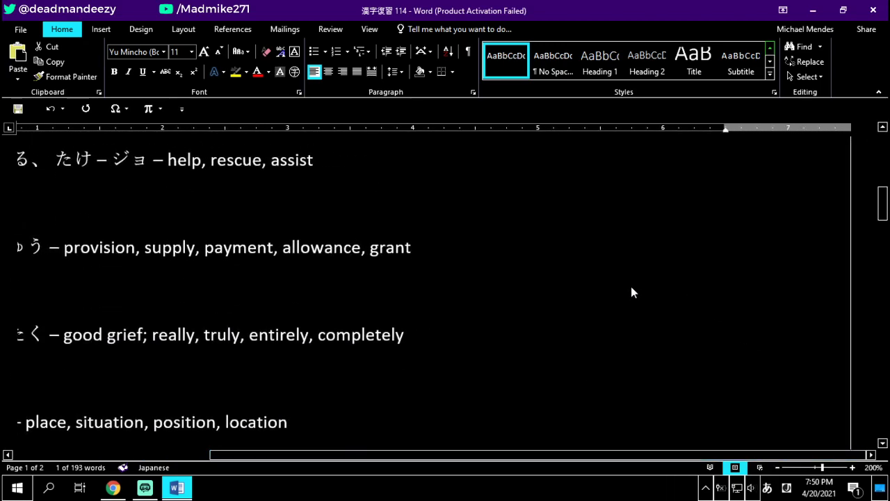
{"action": "scroll", "coordinate": [631, 291], "scroll_direction": "up", "scroll_amount": 1}
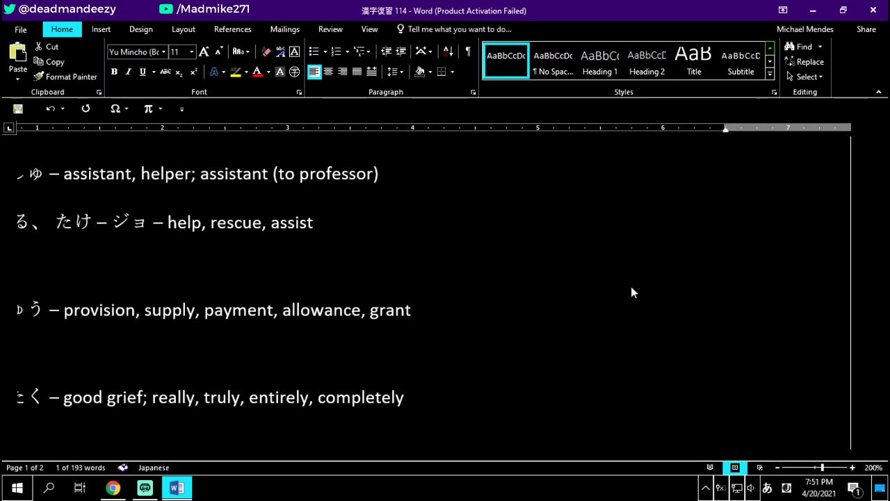
{"action": "scroll", "coordinate": [492, 355], "scroll_direction": "down", "scroll_amount": 3}
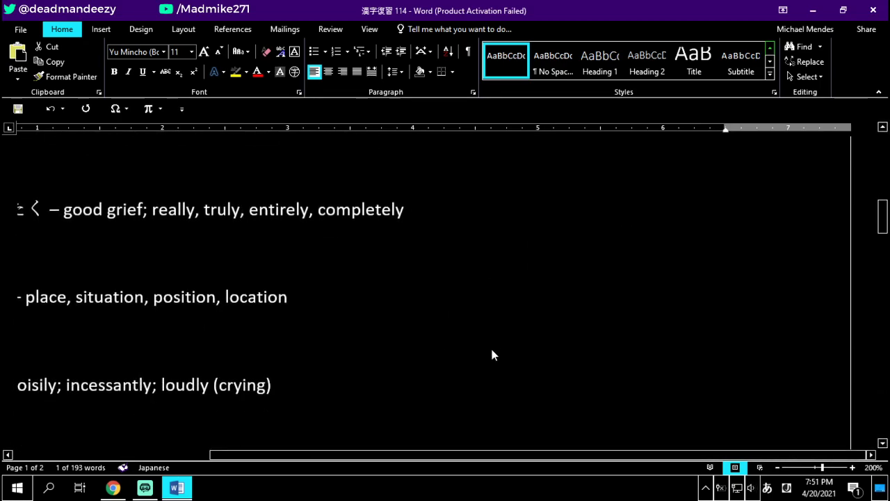
{"action": "scroll", "coordinate": [491, 355], "scroll_direction": "up", "scroll_amount": 1}
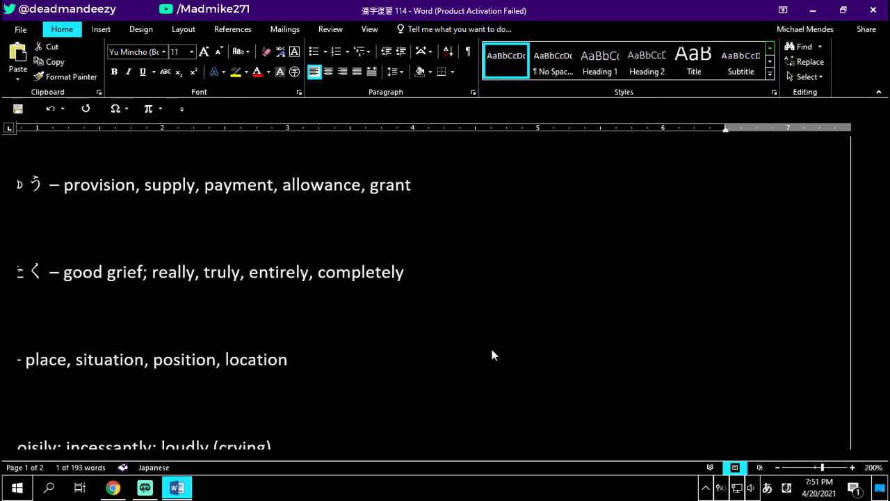
{"action": "scroll", "coordinate": [334, 256], "scroll_direction": "down", "scroll_amount": 2}
{"action": "scroll", "coordinate": [335, 256], "scroll_direction": "down", "scroll_amount": 1}
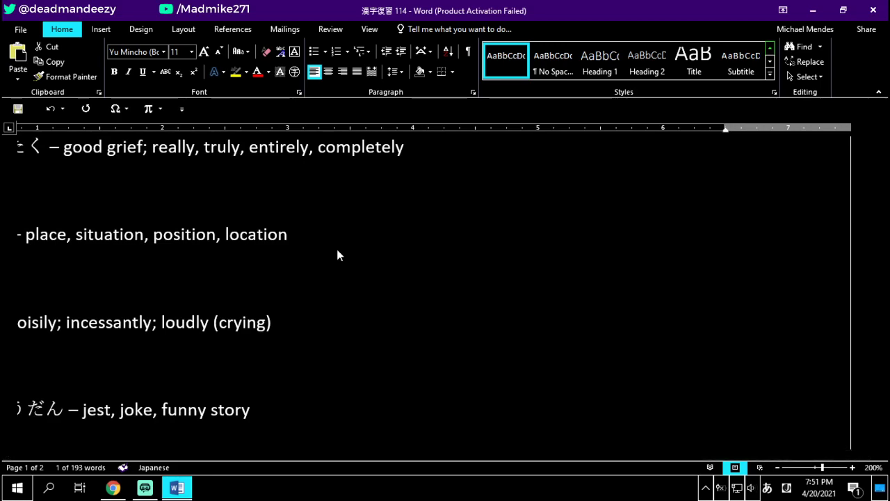
{"action": "scroll", "coordinate": [411, 186], "scroll_direction": "down", "scroll_amount": 3}
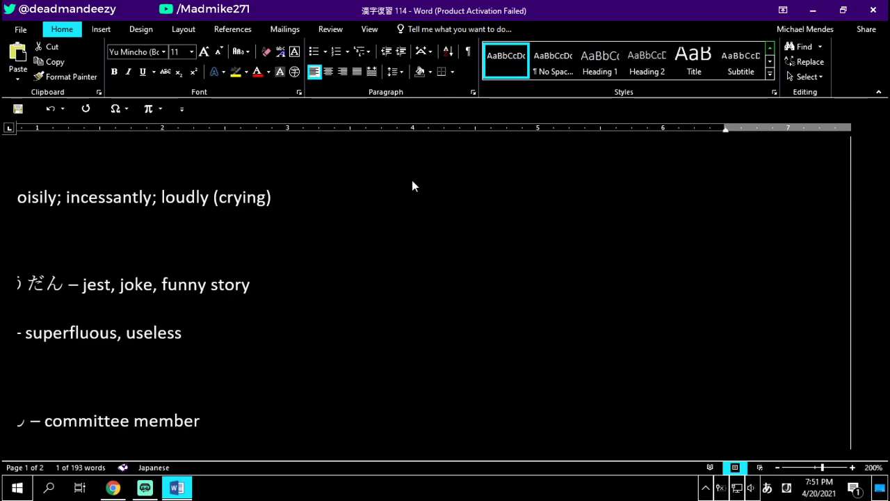
{"action": "scroll", "coordinate": [411, 185], "scroll_direction": "down", "scroll_amount": 3}
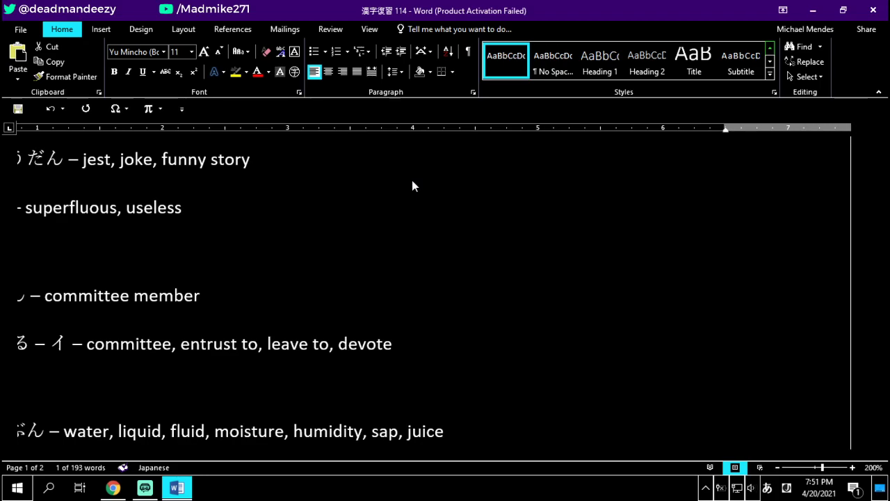
{"action": "scroll", "coordinate": [472, 162], "scroll_direction": "down", "scroll_amount": 3}
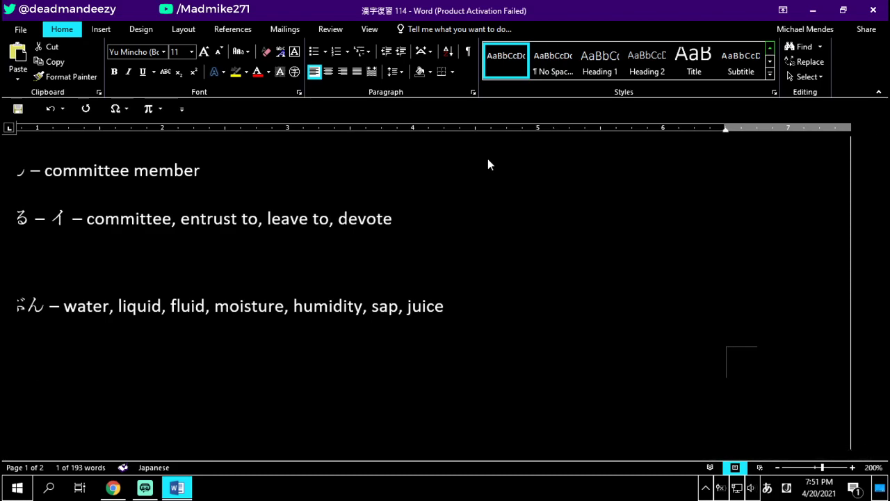
{"action": "scroll", "coordinate": [515, 167], "scroll_direction": "down", "scroll_amount": 6}
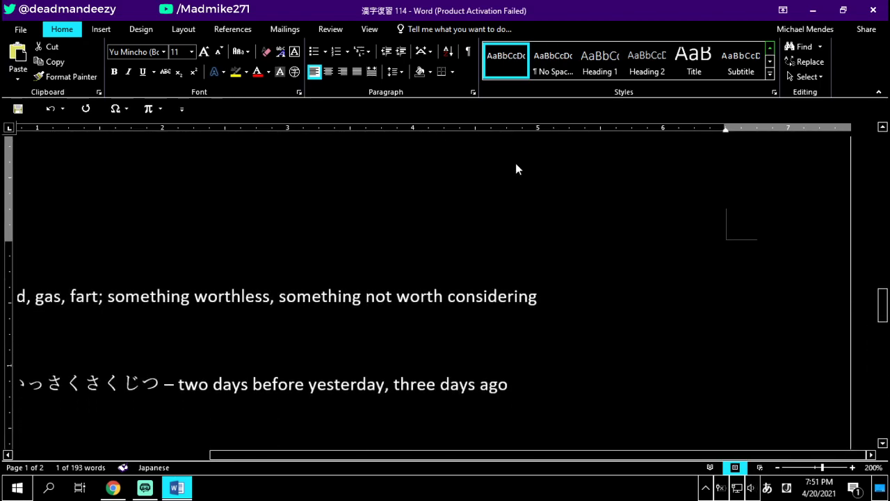
{"action": "scroll", "coordinate": [515, 164], "scroll_direction": "up", "scroll_amount": 3}
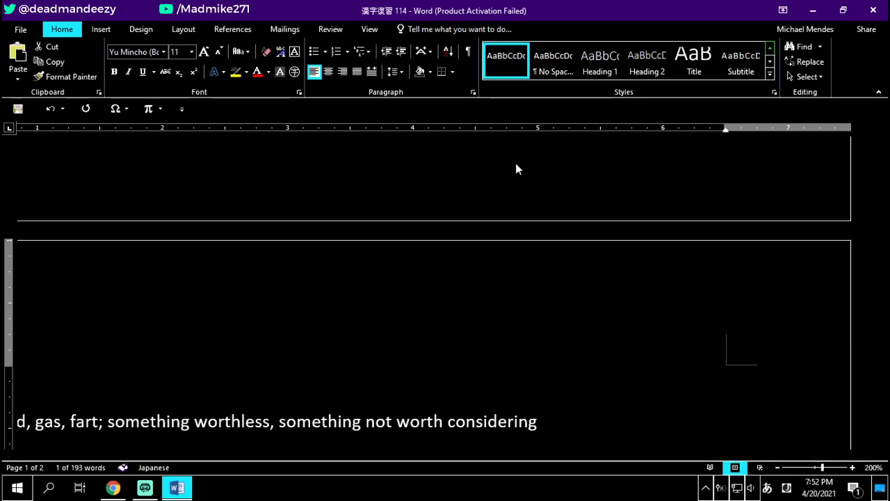
{"action": "scroll", "coordinate": [430, 204], "scroll_direction": "down", "scroll_amount": 5}
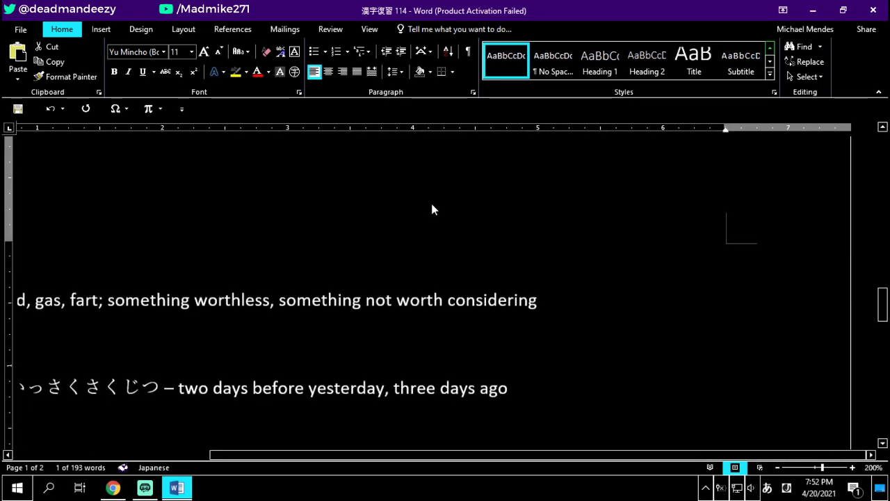
{"action": "scroll", "coordinate": [432, 209], "scroll_direction": "down", "scroll_amount": 2}
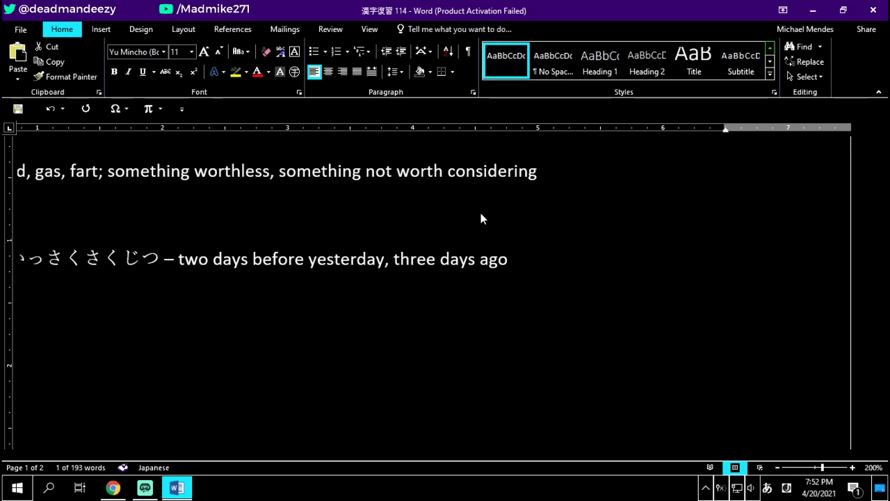
- Look over the complete lines with kanji, readings and meanings from entry 12 back to the title 漢字復習 114
{"action": "left_click_drag", "start_coordinate": [500, 455], "coordinate": [304, 300]}
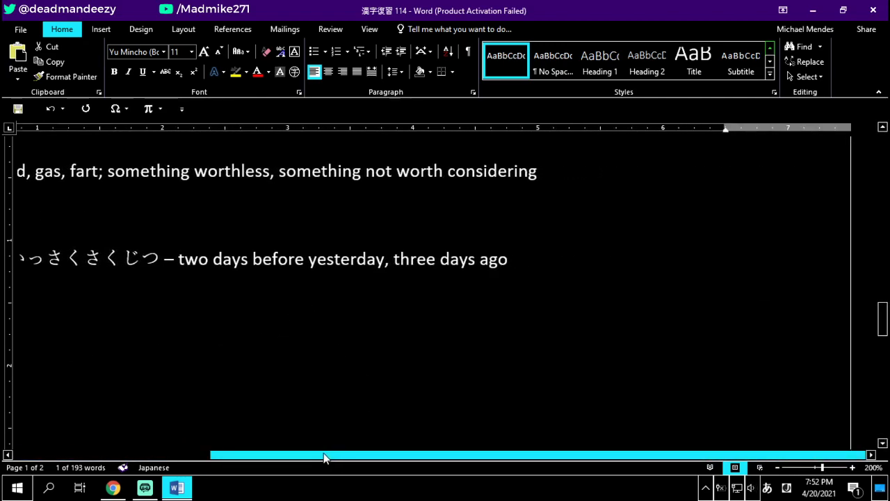
{"action": "left_click_drag", "start_coordinate": [322, 453], "coordinate": [125, 432]}
{"action": "left_click", "coordinate": [262, 259]}
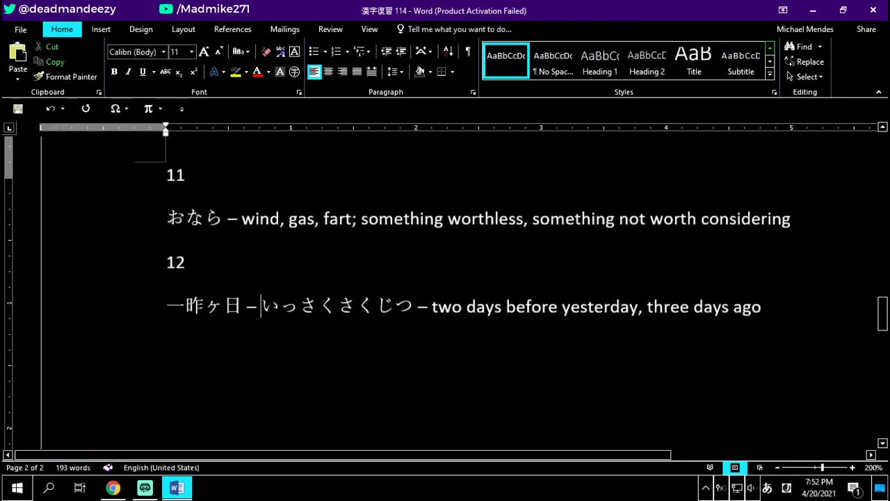
{"action": "scroll", "coordinate": [445, 279], "scroll_direction": "up", "scroll_amount": 5}
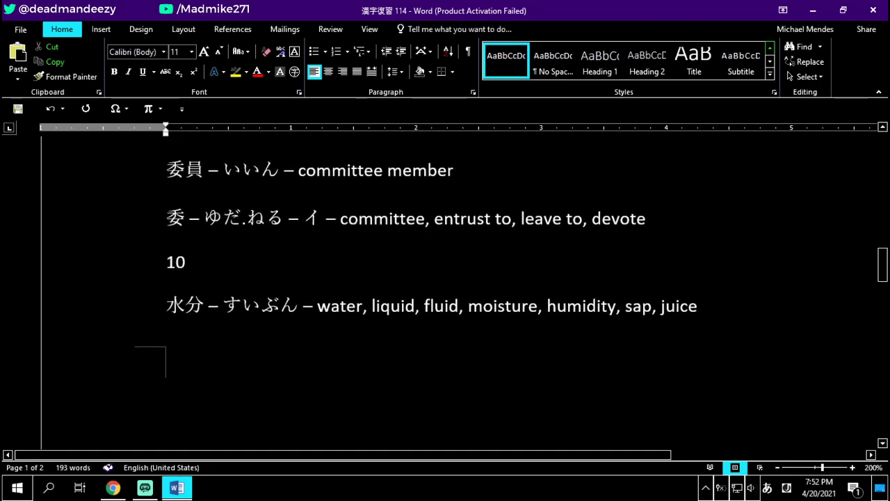
{"action": "scroll", "coordinate": [445, 292], "scroll_direction": "up", "scroll_amount": 4}
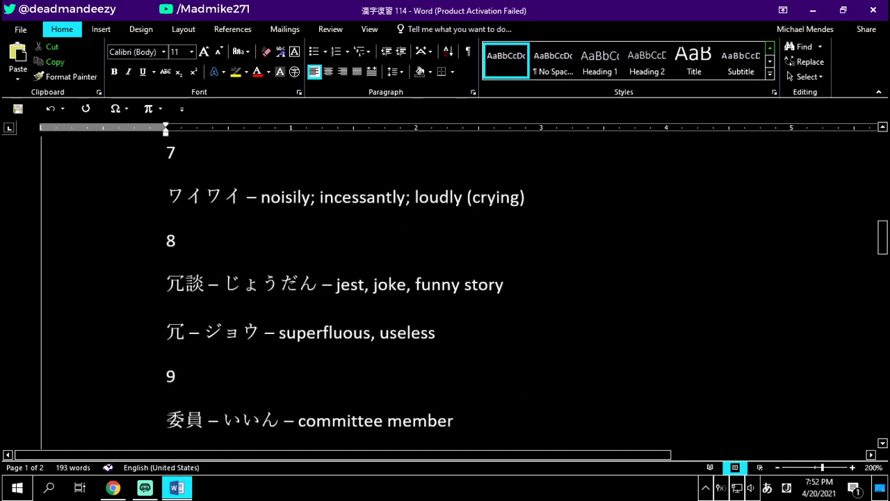
{"action": "scroll", "coordinate": [445, 292], "scroll_direction": "up", "scroll_amount": 3}
{"action": "scroll", "coordinate": [444, 292], "scroll_direction": "up", "scroll_amount": 4}
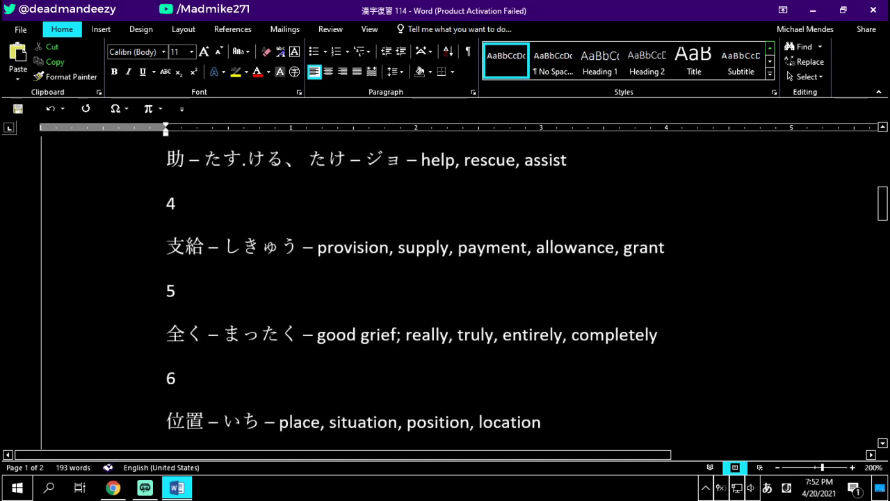
{"action": "scroll", "coordinate": [445, 292], "scroll_direction": "up", "scroll_amount": 4}
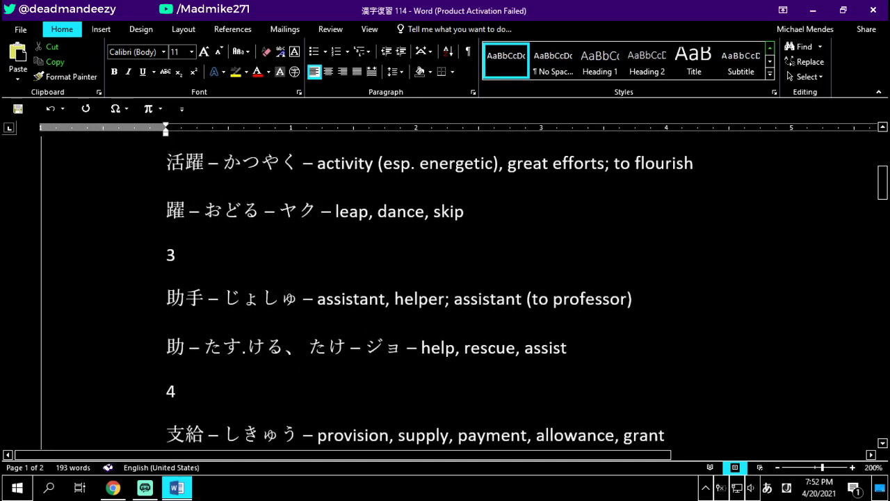
{"action": "scroll", "coordinate": [445, 292], "scroll_direction": "up", "scroll_amount": 3}
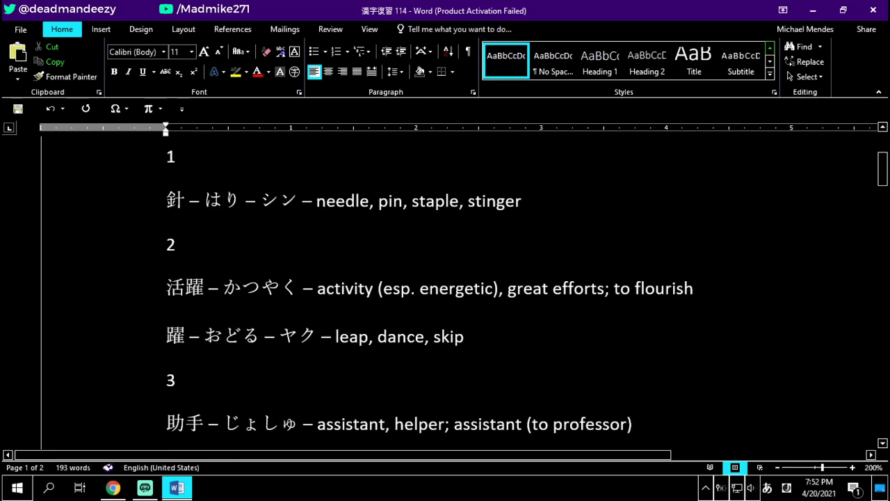
{"action": "scroll", "coordinate": [445, 292], "scroll_direction": "up", "scroll_amount": 2}
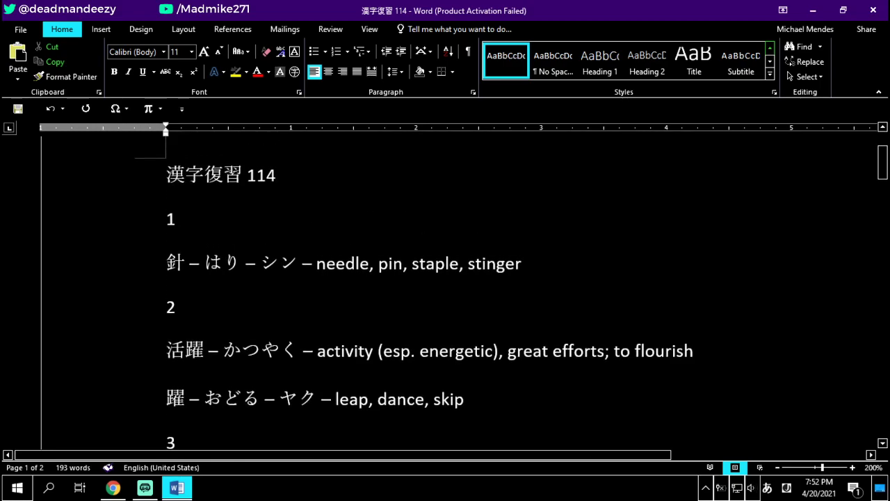